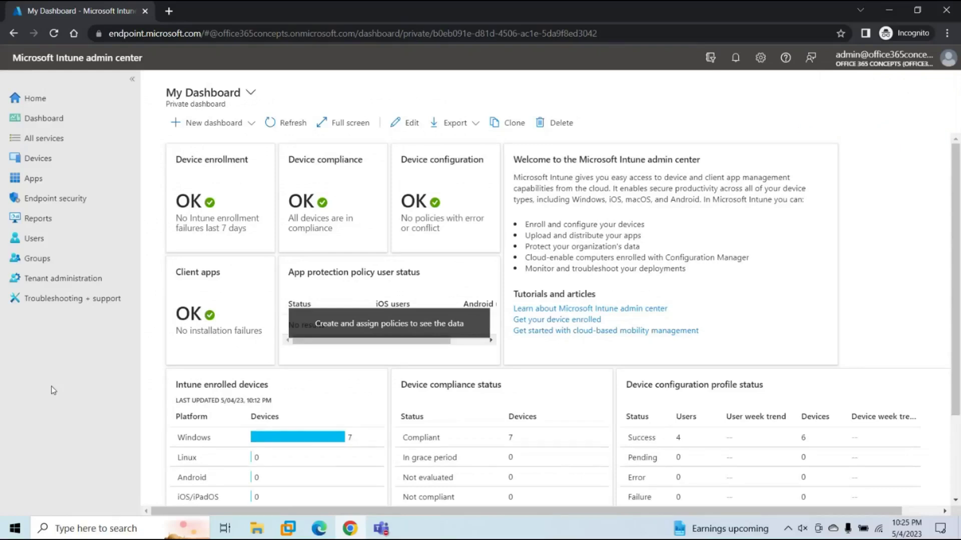
Review the enrollment pages for the Windows and iOS/iPadOS device platforms
click(33, 163)
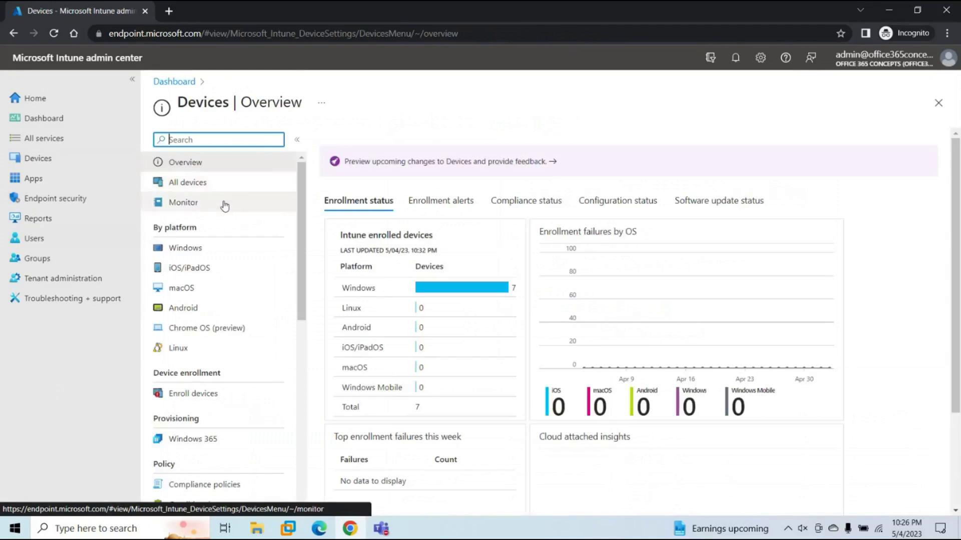
click(211, 253)
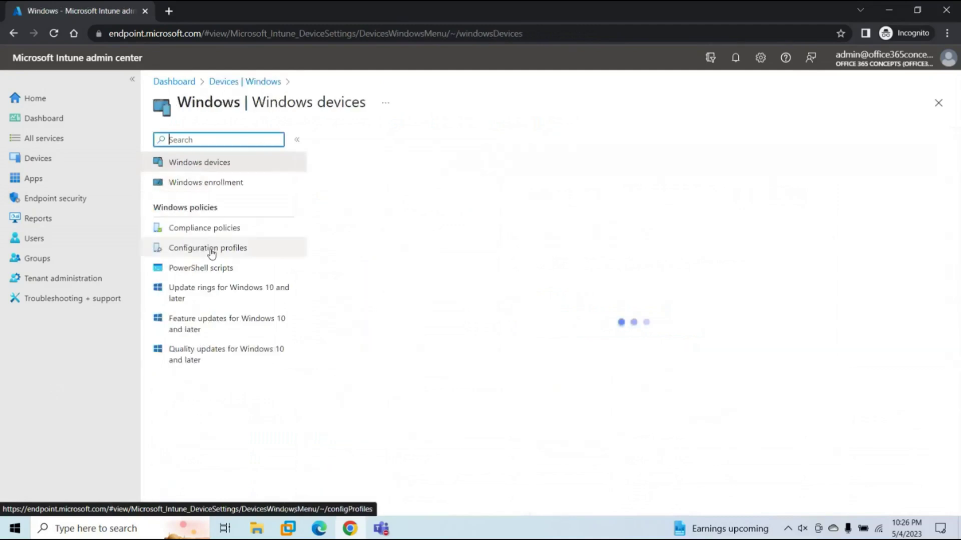
click(223, 184)
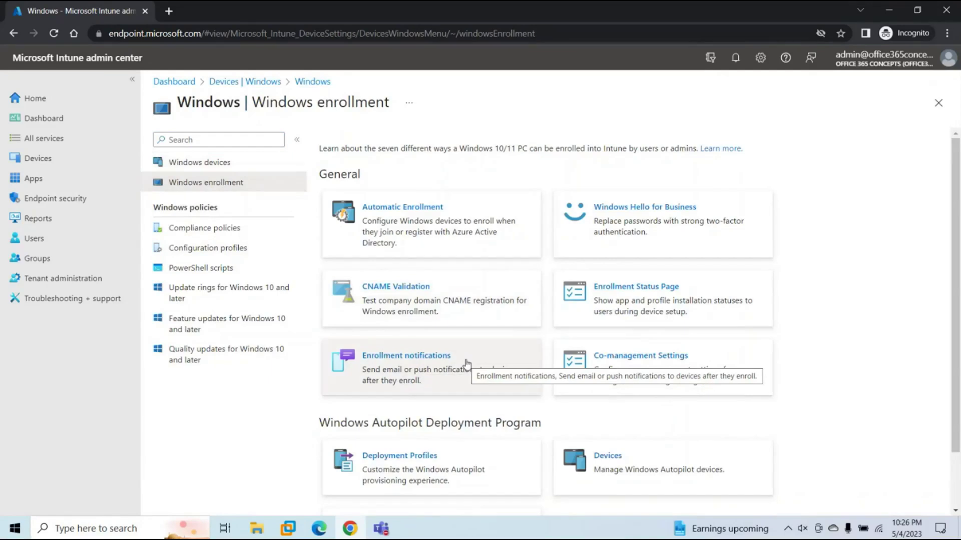
click(938, 102)
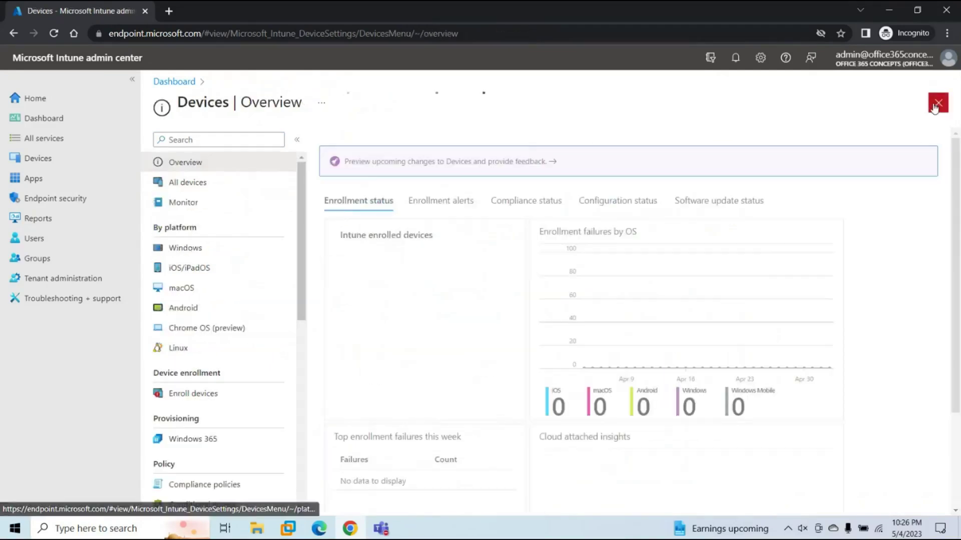
click(219, 273)
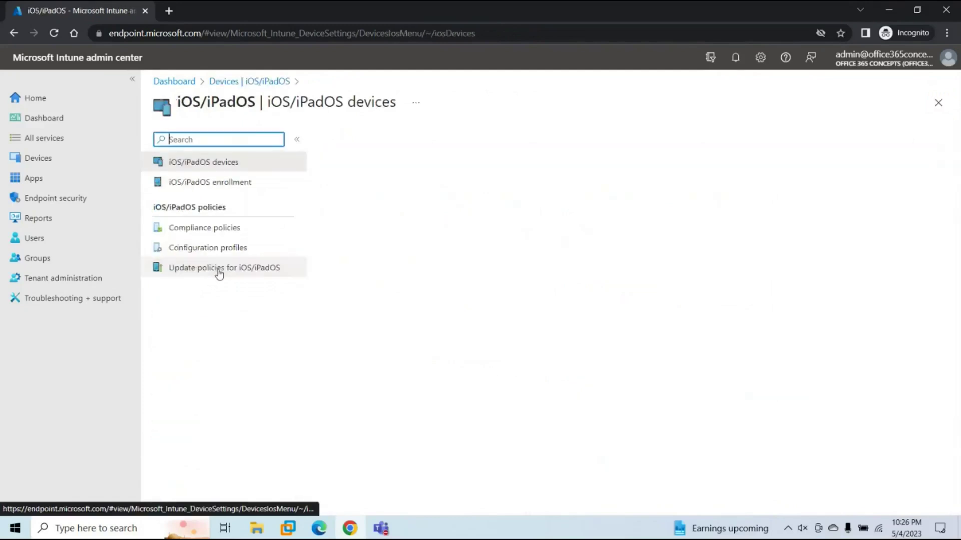
click(195, 185)
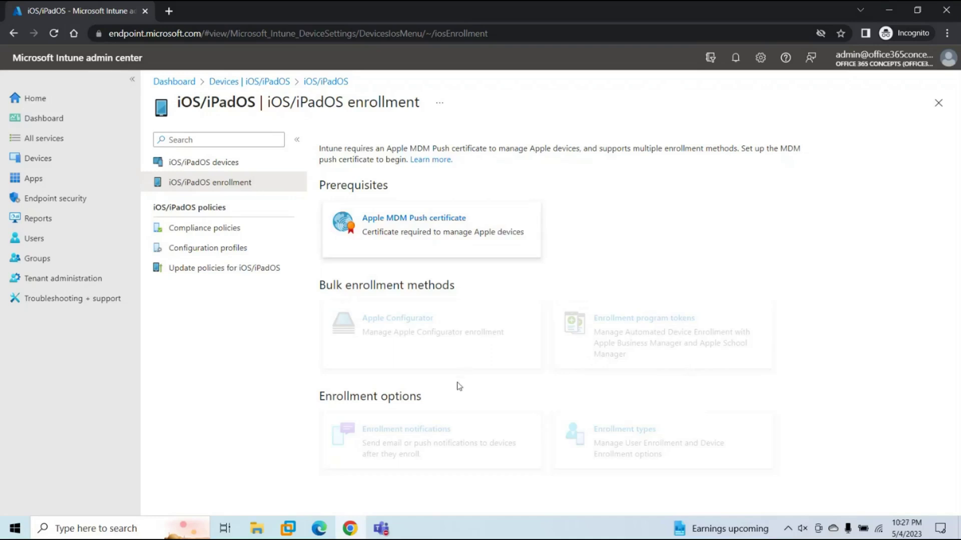
click(938, 103)
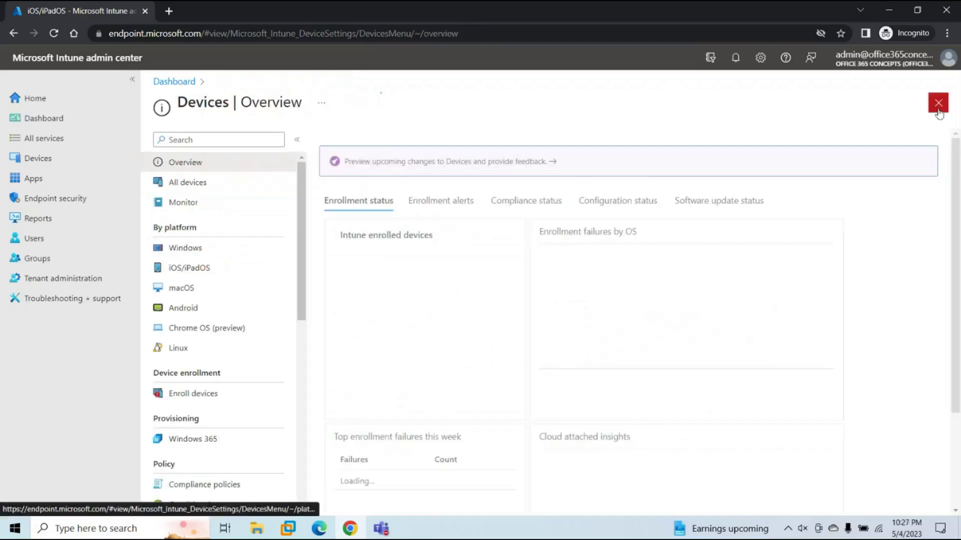
Review the enrollment pages for the macOS and Android device platforms, and return to the devices overview
click(195, 289)
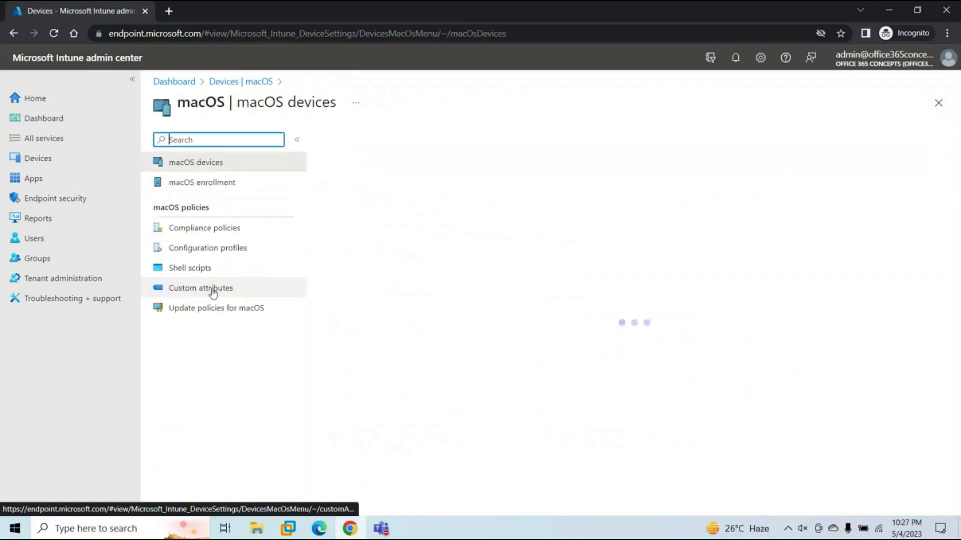
click(213, 182)
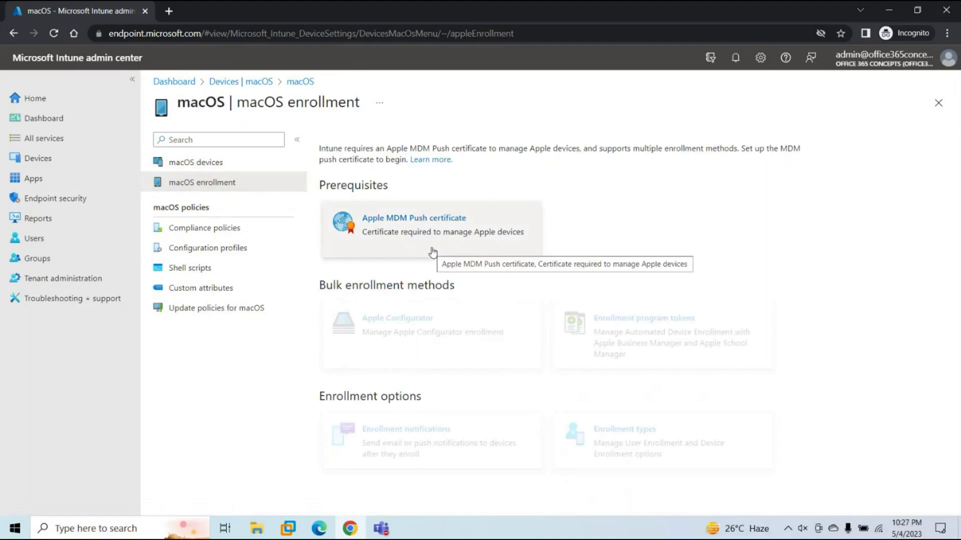
click(938, 103)
click(190, 307)
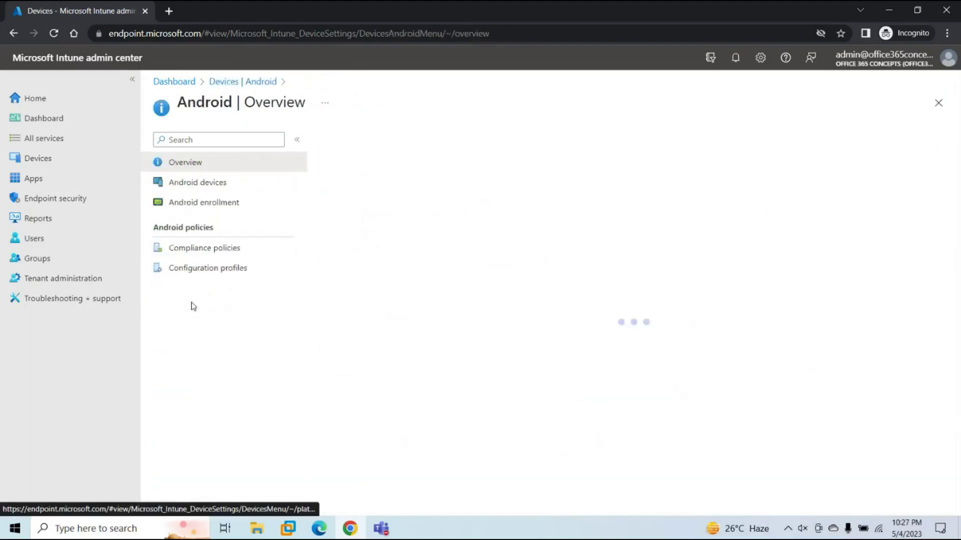
click(182, 210)
scroll(441, 378, down, 3)
scroll(444, 378, up, 3)
scroll(444, 378, up, 2)
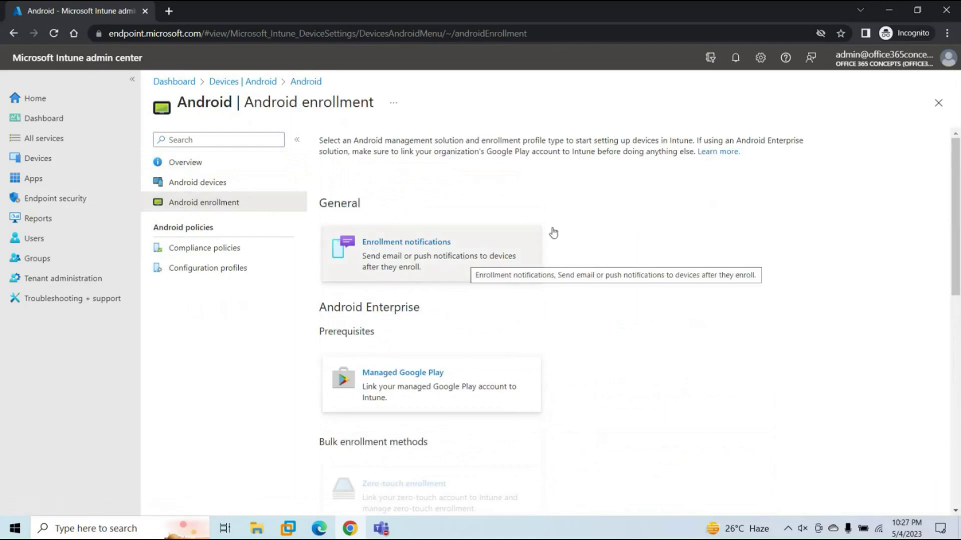
click(937, 102)
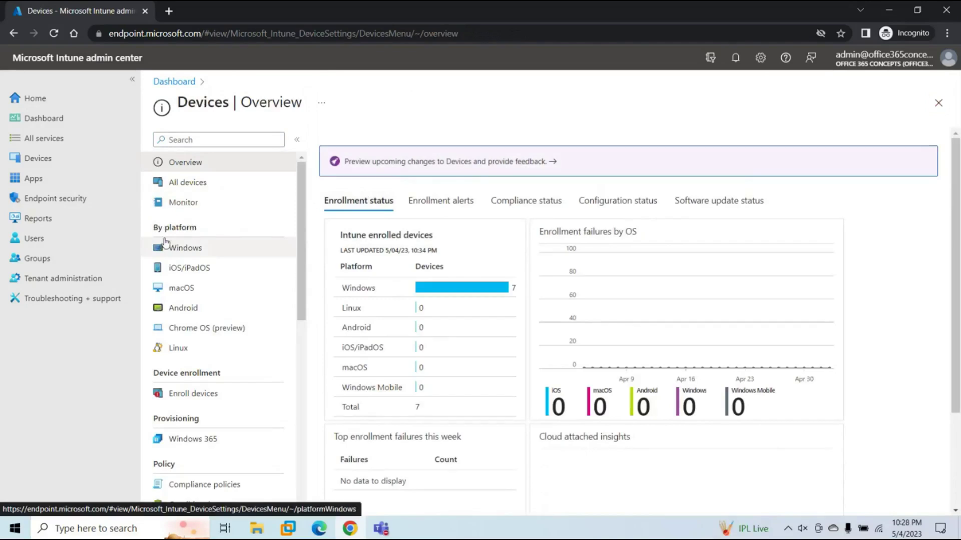
Open the enrollment notifications page for Windows device enrollment
click(212, 246)
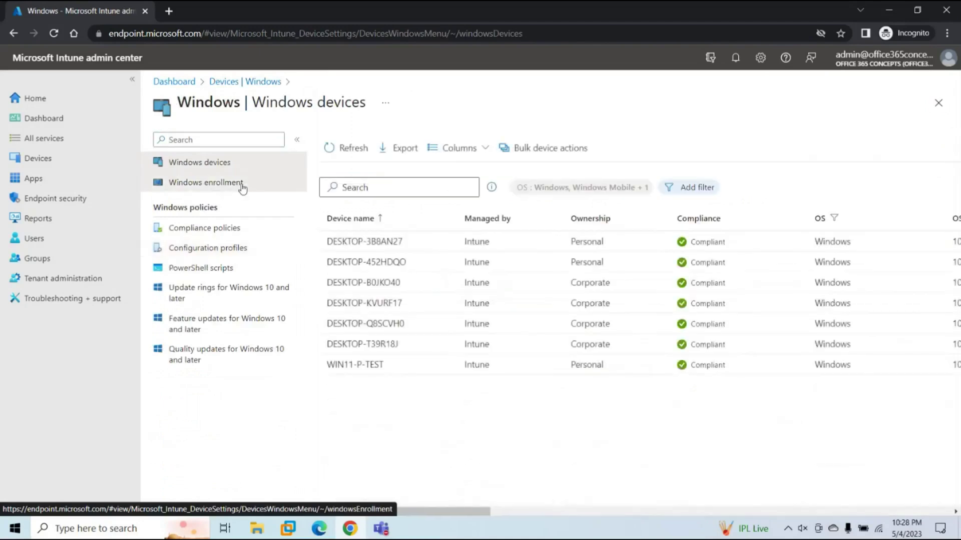
click(242, 188)
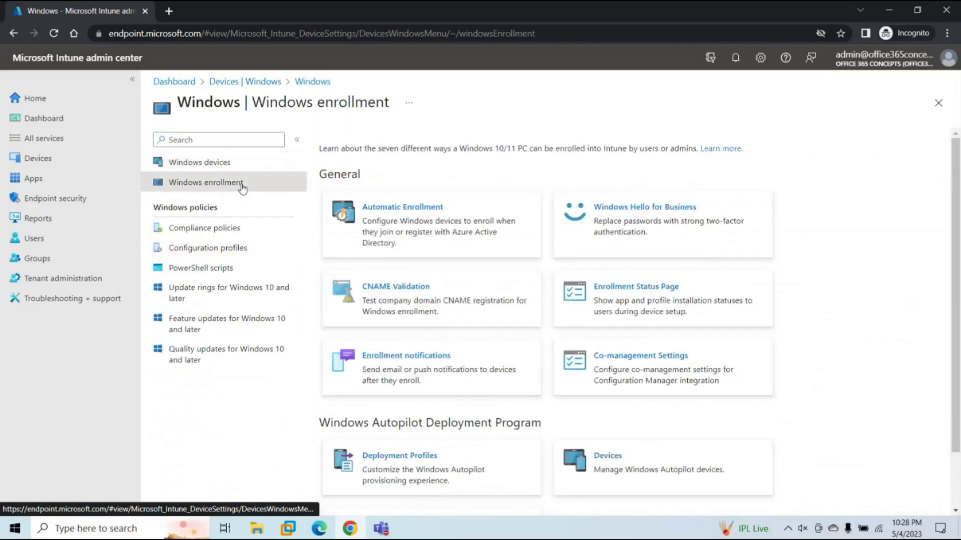
click(422, 373)
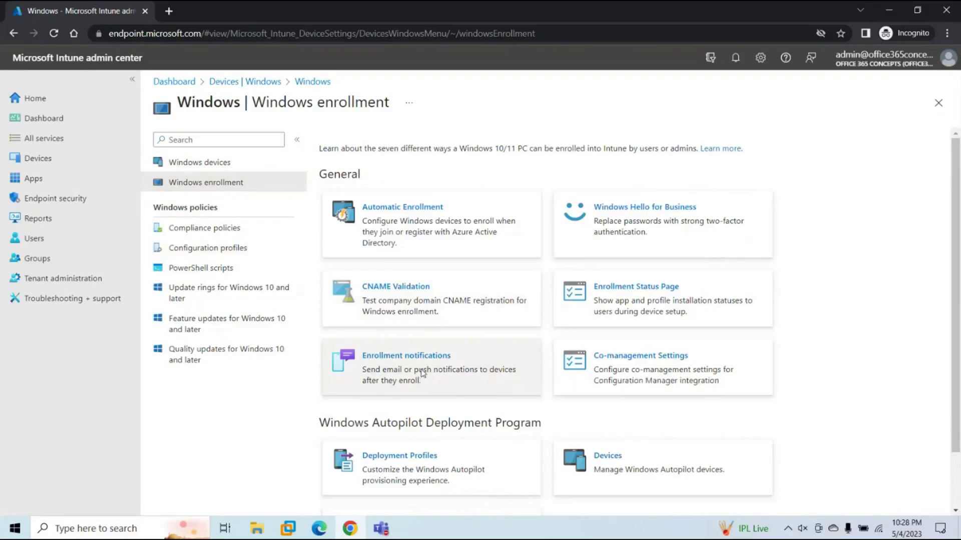
drag(155, 150, 273, 149)
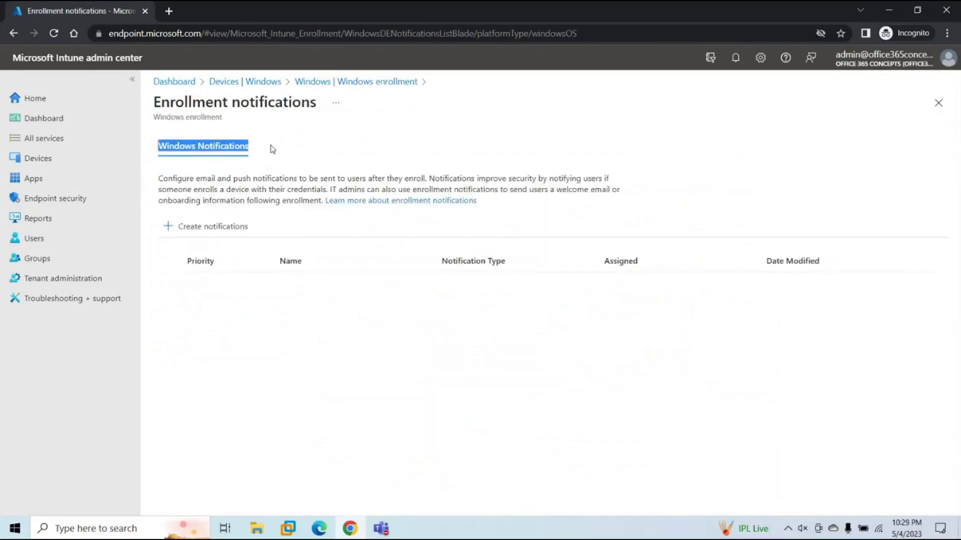
click(399, 166)
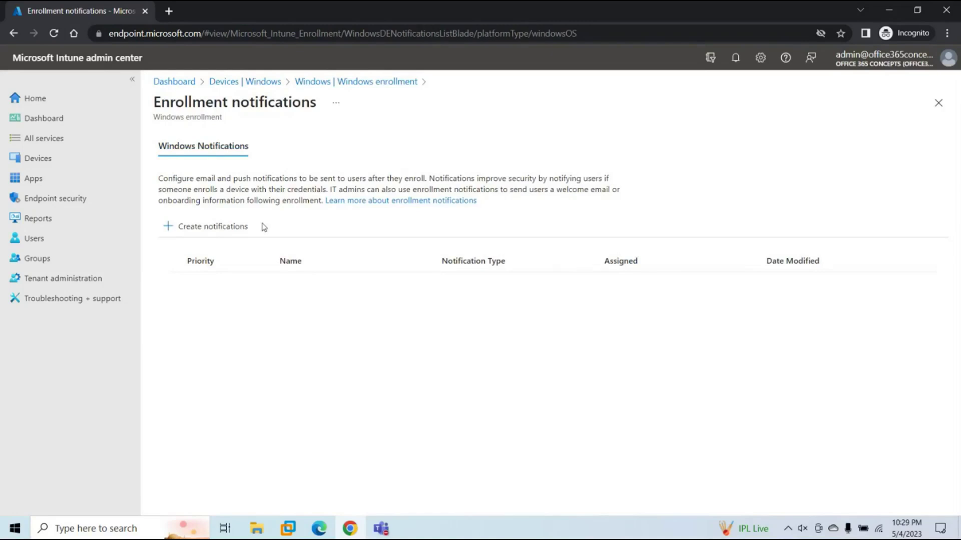
Start a new Windows enrollment notification named "Windows Enroll Notifications" and proceed to its notification settings
click(218, 231)
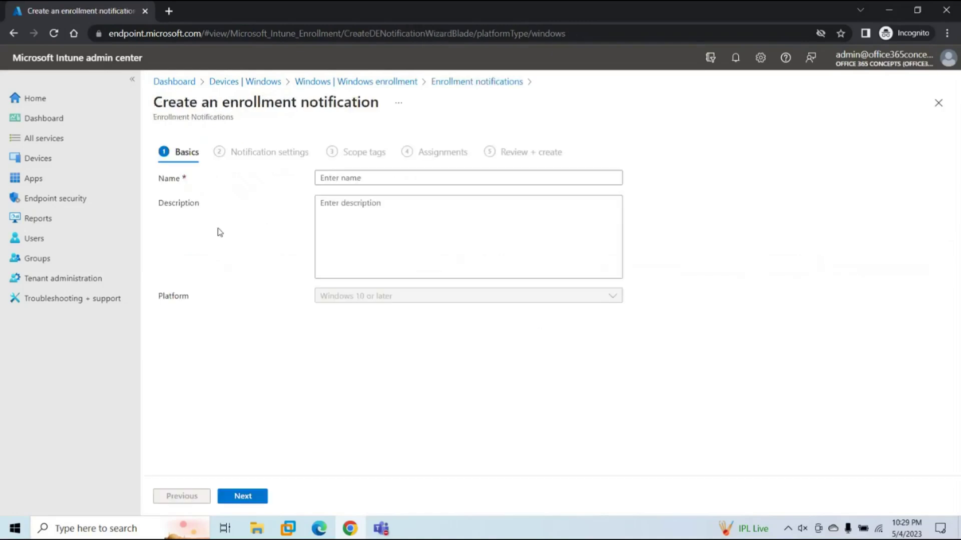
click(349, 177)
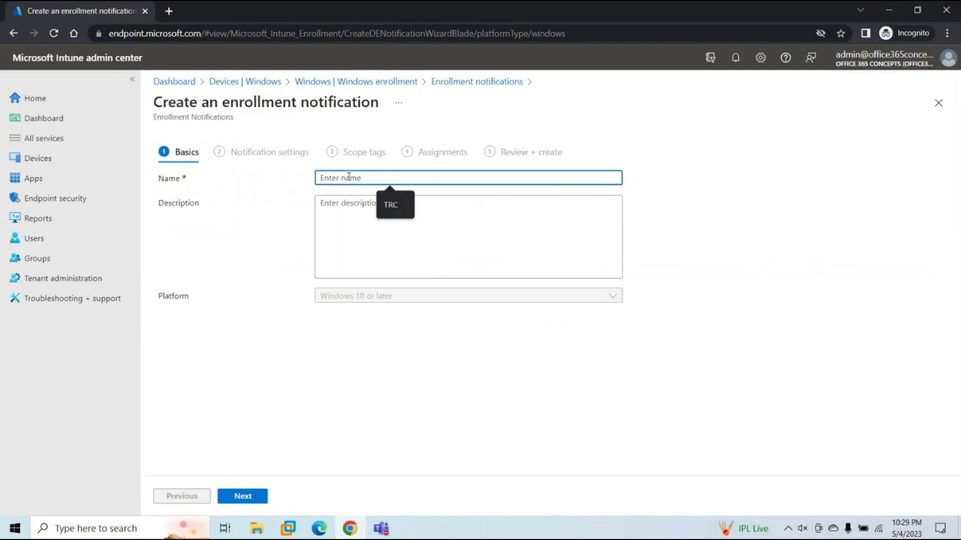
text(Windows Enroll Notifications)
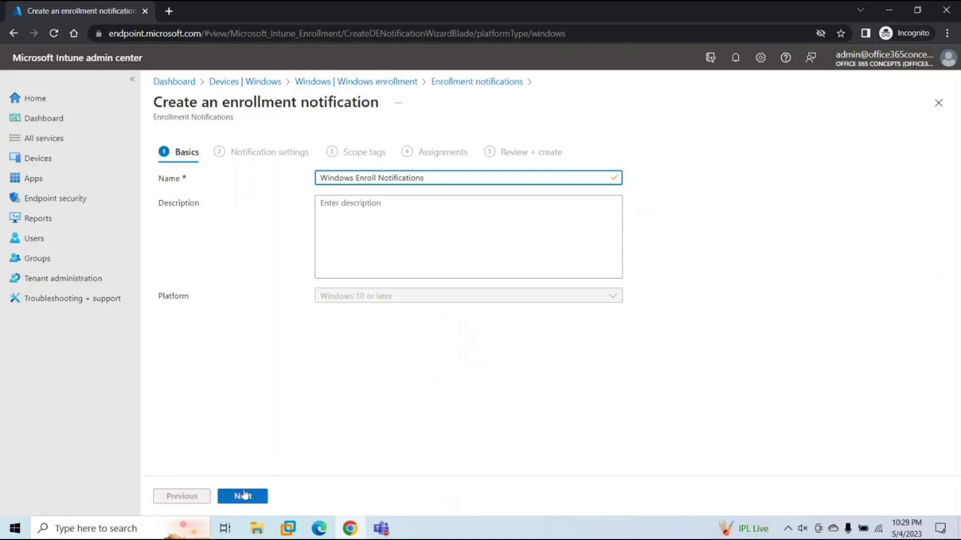
click(340, 205)
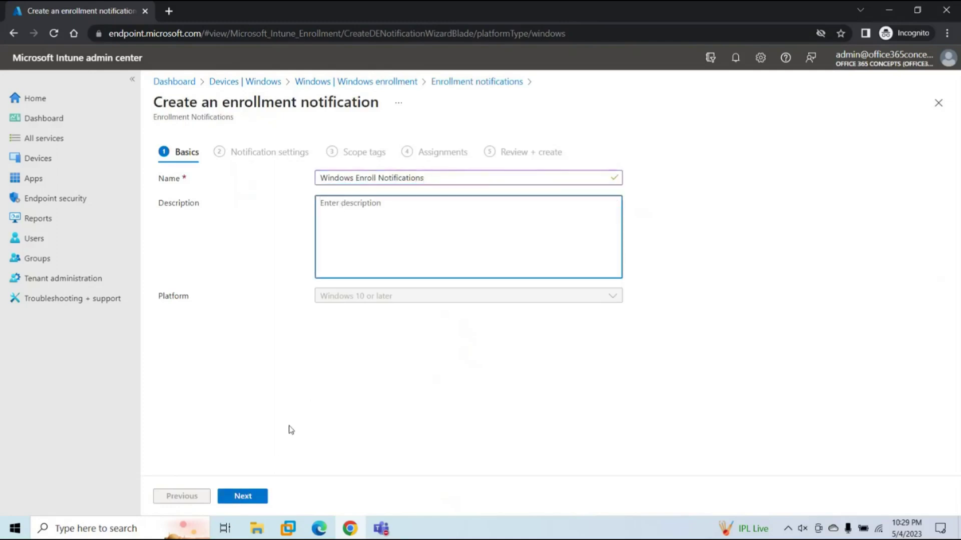
click(243, 496)
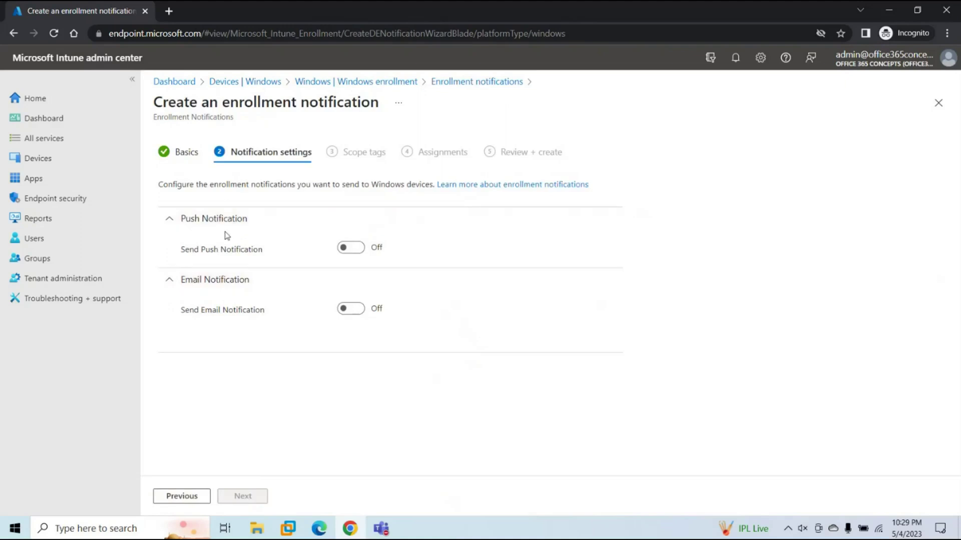
Enable the push notification and set its subject to "Welcome to Office365Concepts"
click(354, 247)
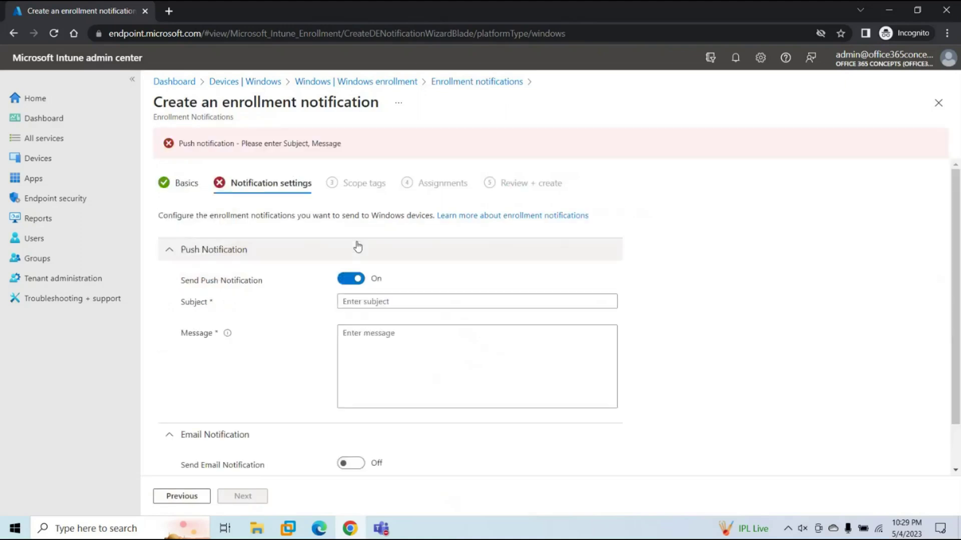
click(372, 300)
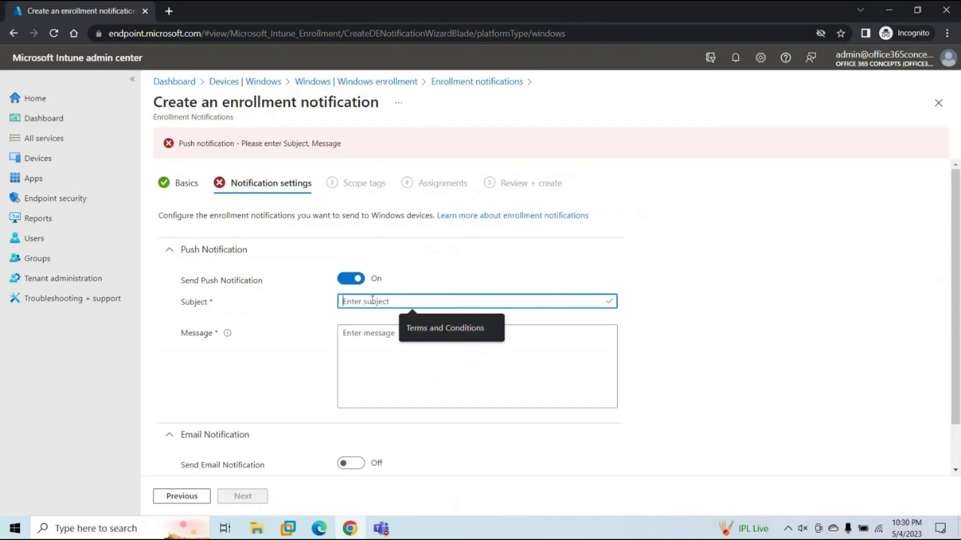
text(Welcome )
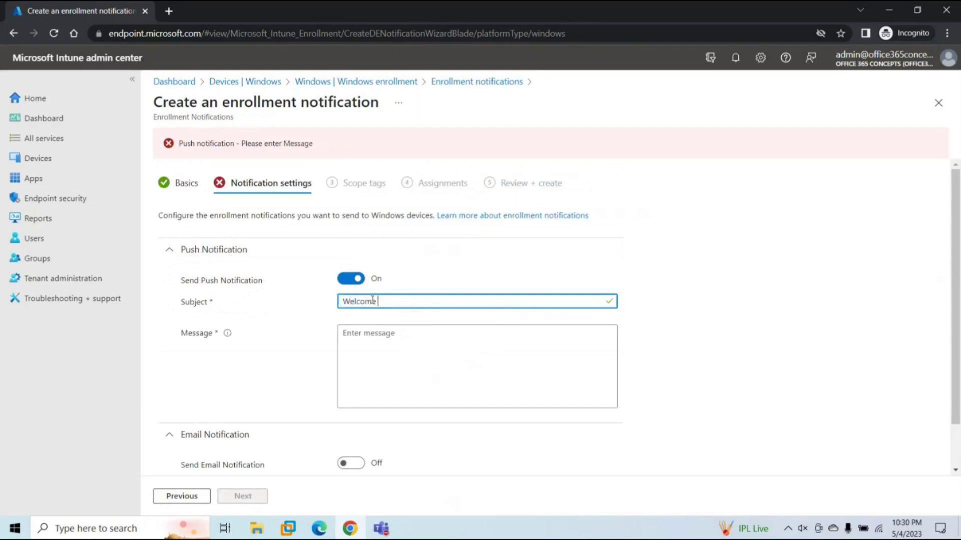
text(to Office365C)
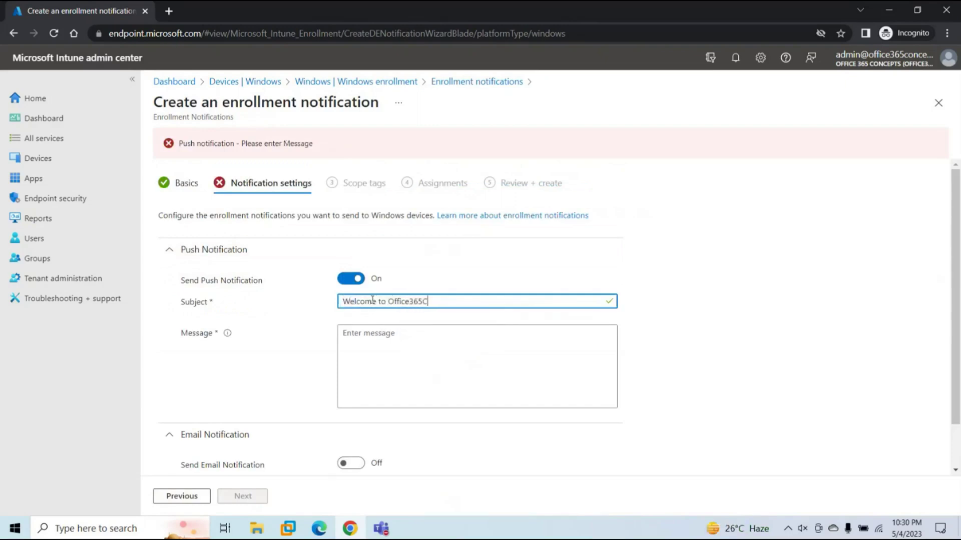
text(oncepts)
Enter the push notification message "You have successfully enrolled your windows machine."
click(372, 339)
text(Y)
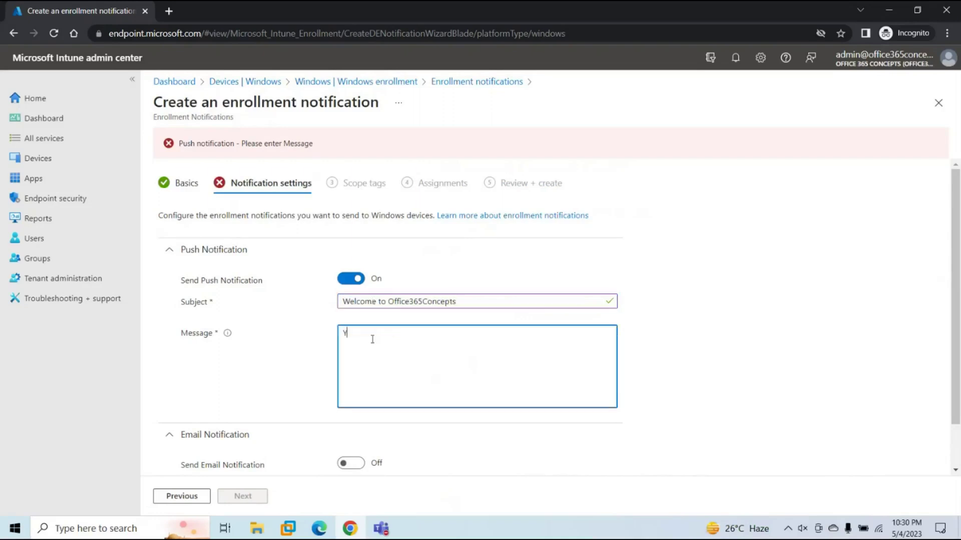
text(ou have successfullt)
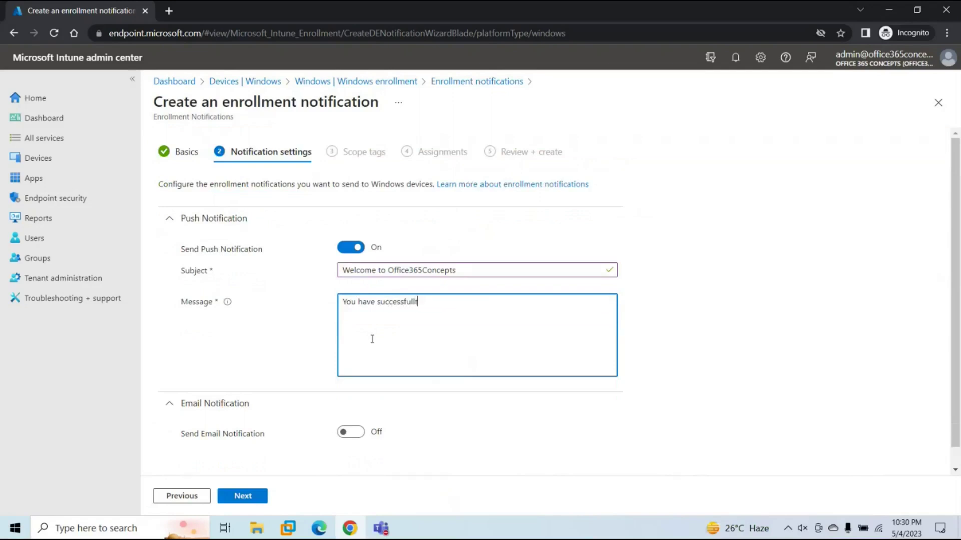
key(BackSpace)
text(y enrolled your windows machine.)
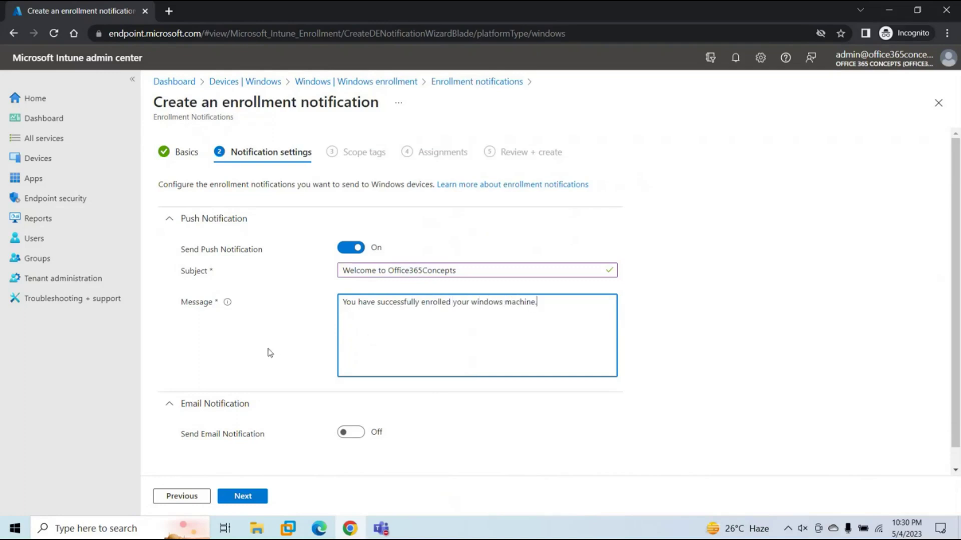
click(269, 352)
Enable the email notification and reuse the push notification's subject "Welcome to Office365Concepts" as its subject
scroll(269, 353, down, 1)
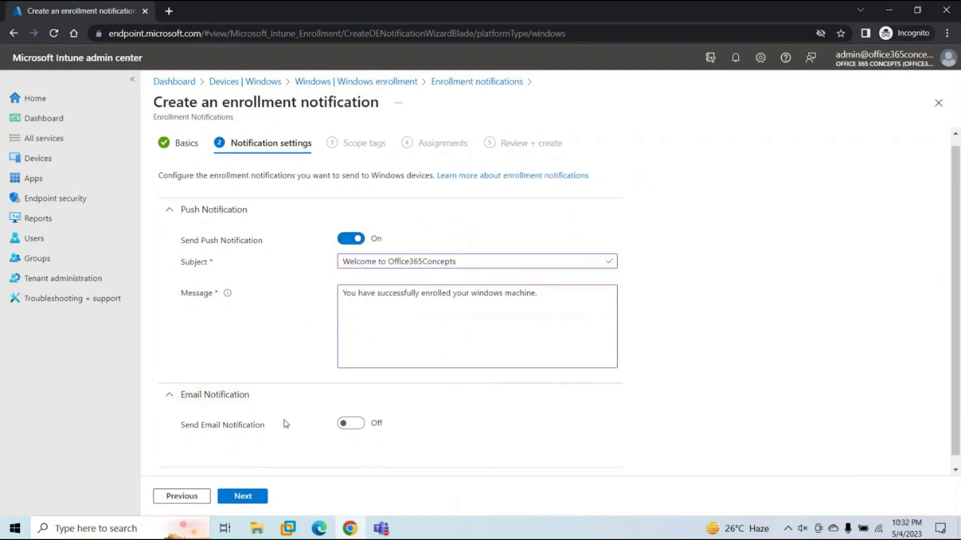
click(346, 425)
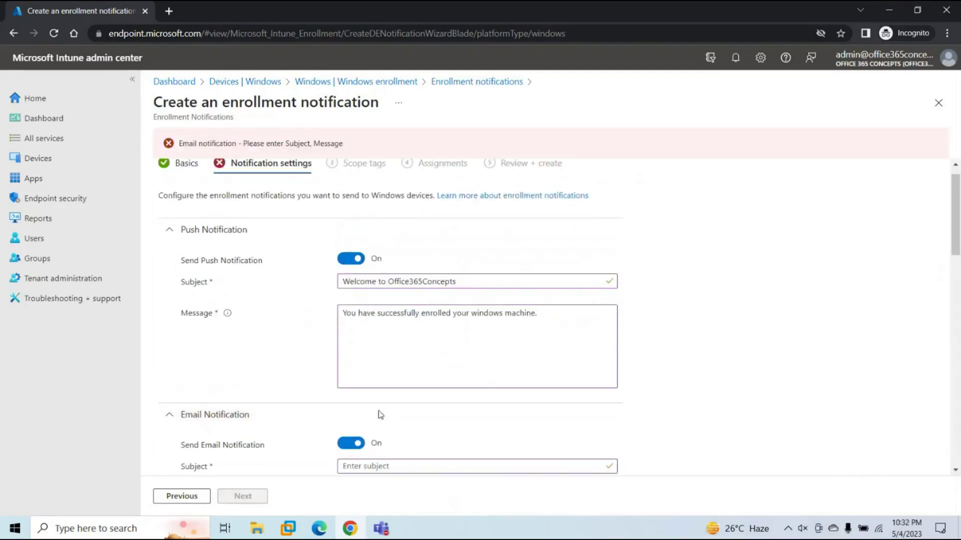
scroll(379, 395, down, 3)
scroll(383, 368, up, 2)
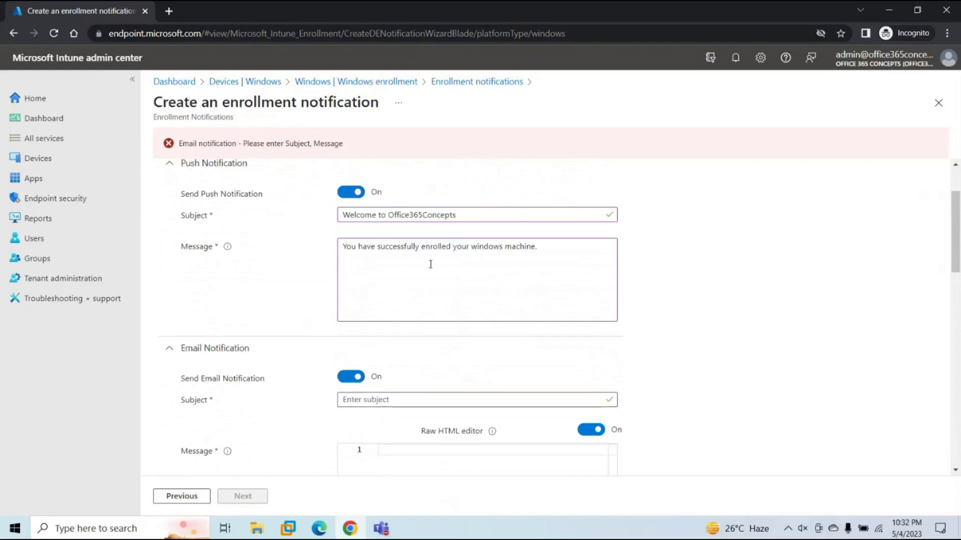
triple_click(466, 216)
key(ctrl+c)
scroll(467, 216, down, 2)
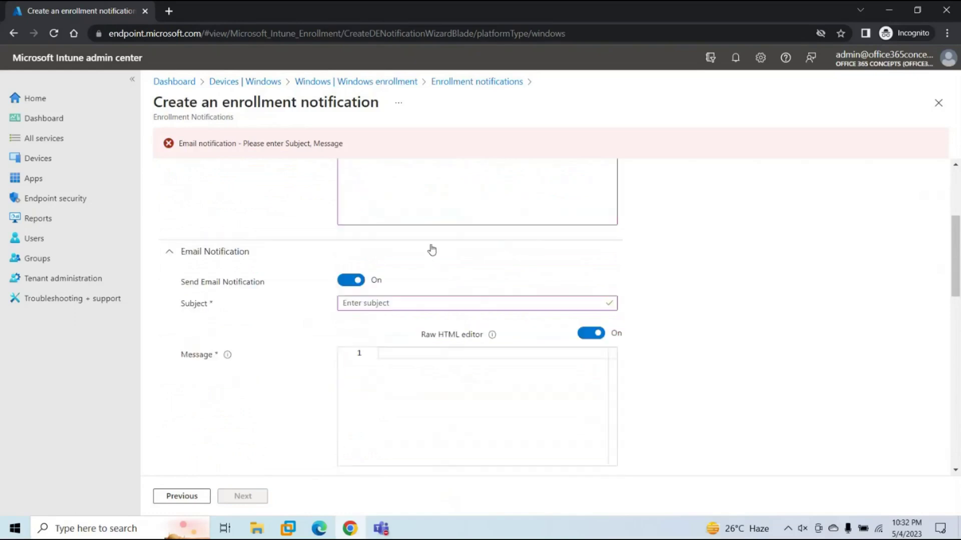
click(368, 304)
key(ctrl+v)
click(322, 312)
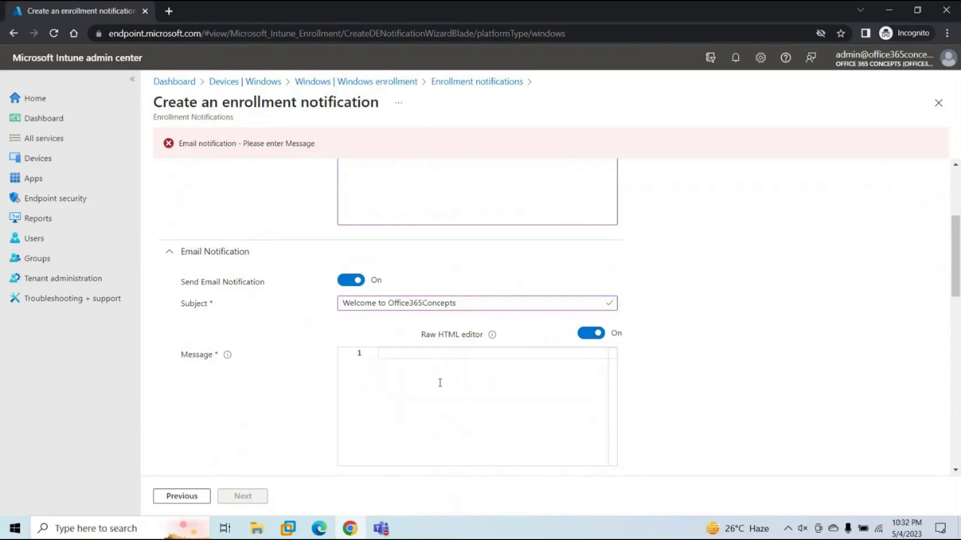
scroll(526, 318, down, 1)
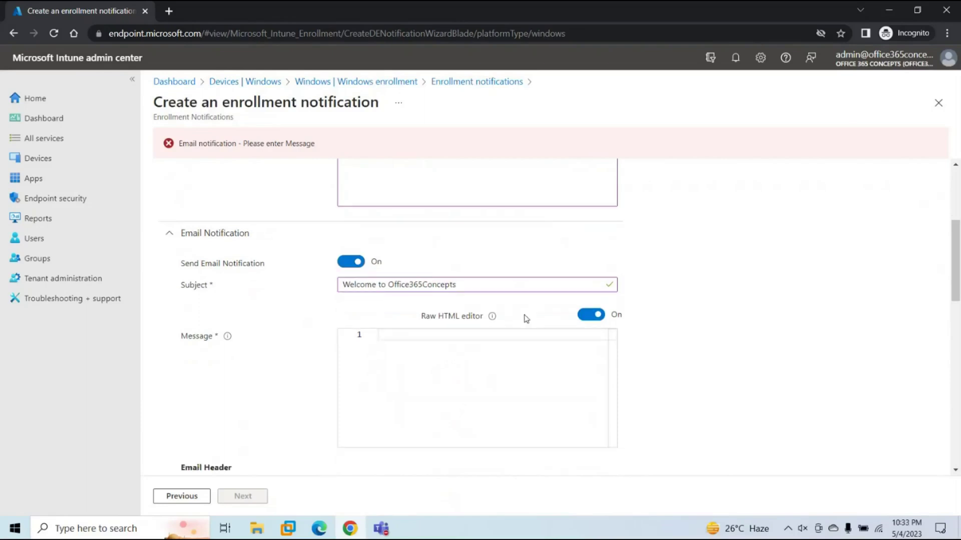
Turn off the raw HTML editor and reuse the push notification's message text as the email message
click(588, 315)
scroll(526, 317, up, 3)
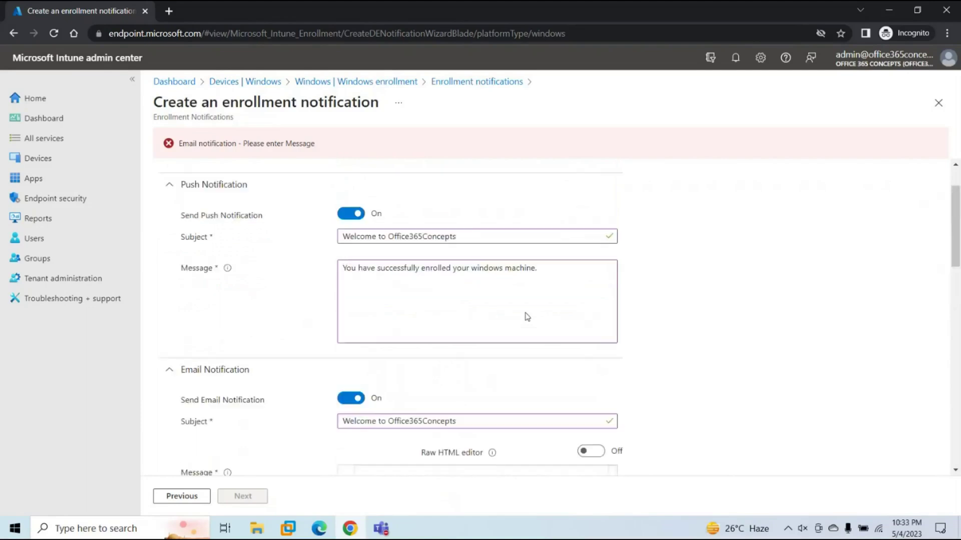
triple_click(463, 275)
key(ctrl+c)
scroll(462, 274, down, 5)
click(449, 265)
key(ctrl+v)
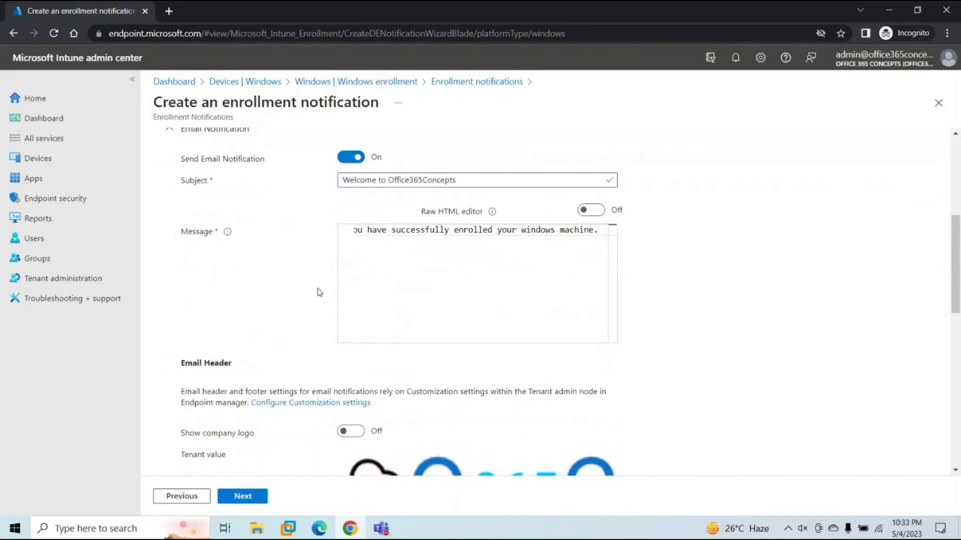
Enable showing the company logo in the email header
scroll(288, 291, down, 2)
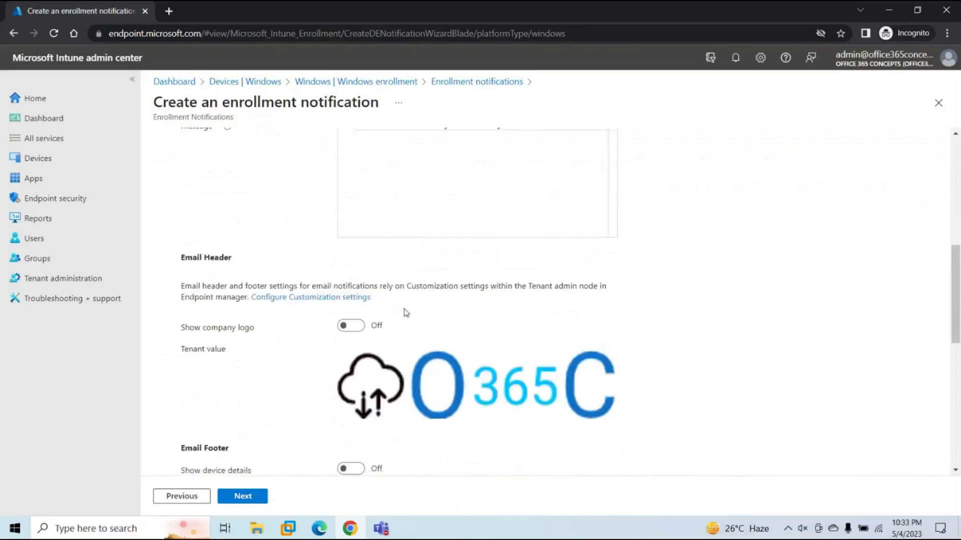
scroll(405, 313, down, 1)
click(354, 274)
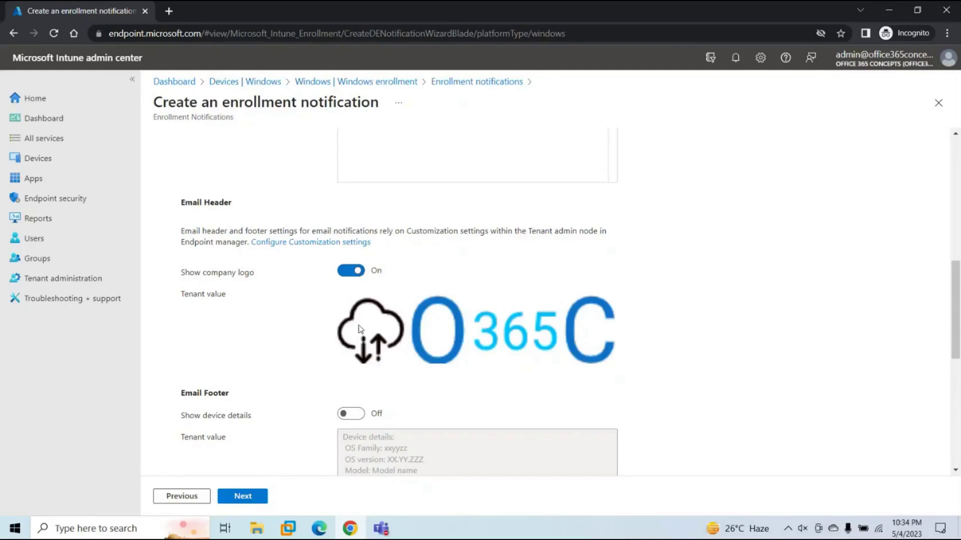
Open the tenant's customization policy in a separate browser tab and examine its branding and support information
middle_click(60, 278)
click(226, 11)
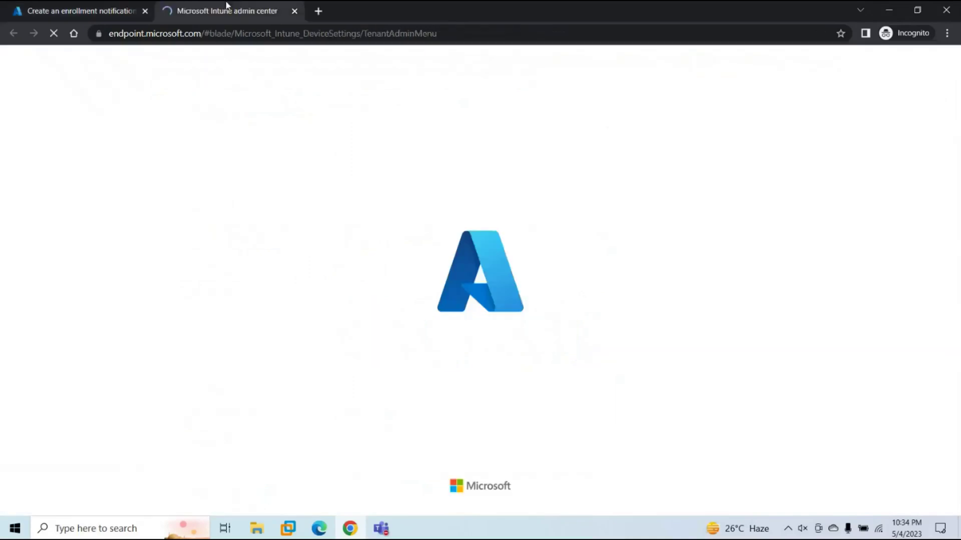
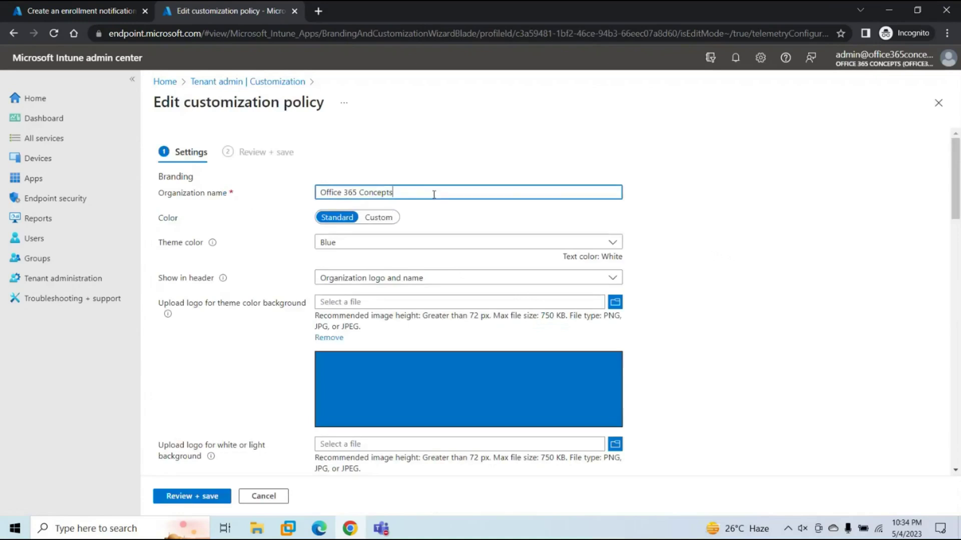
scroll(655, 285, down, 5)
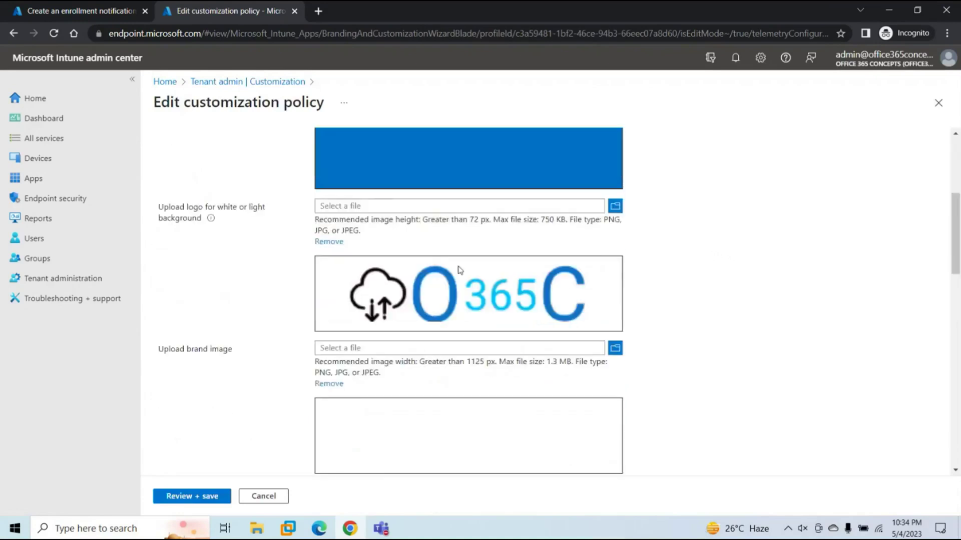
scroll(493, 315, down, 6)
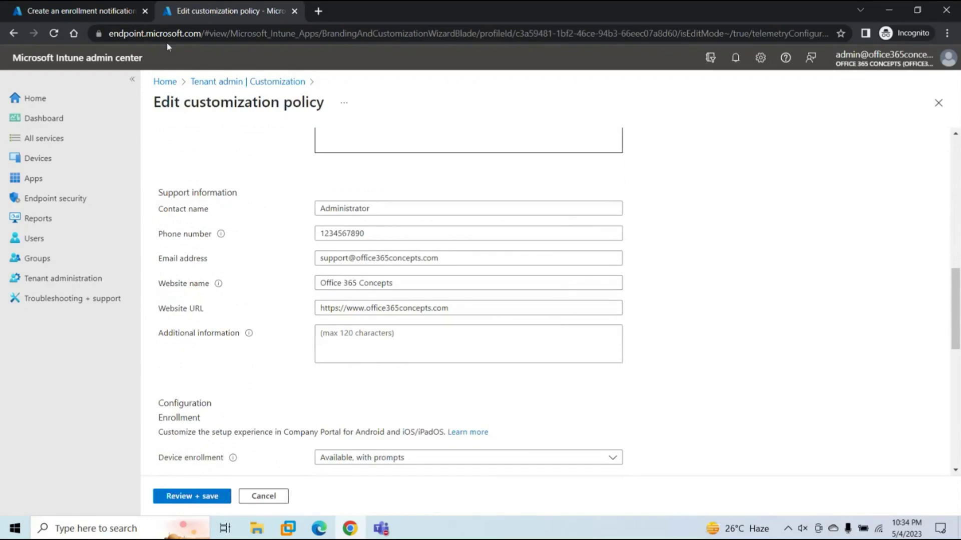
click(93, 12)
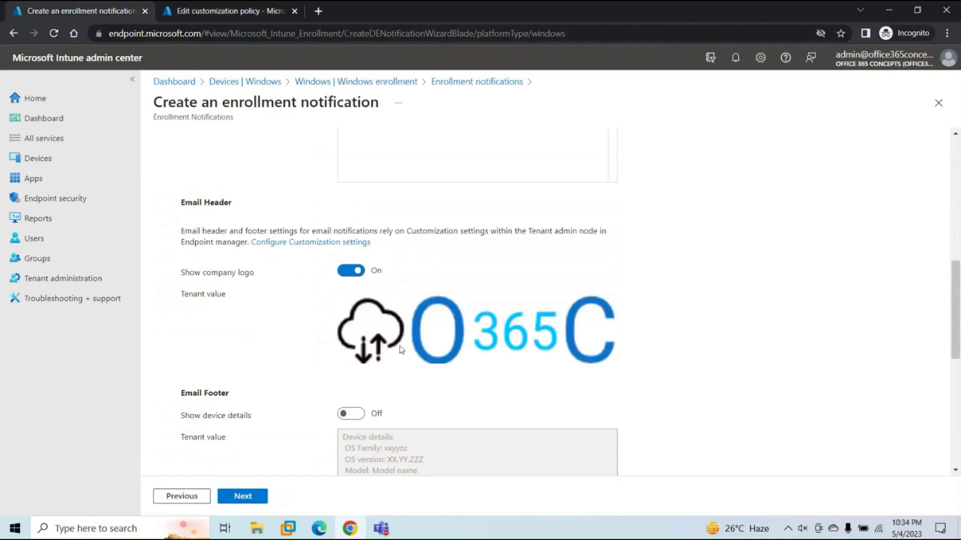
Enable showing the device details in the email footer
scroll(448, 339, down, 2)
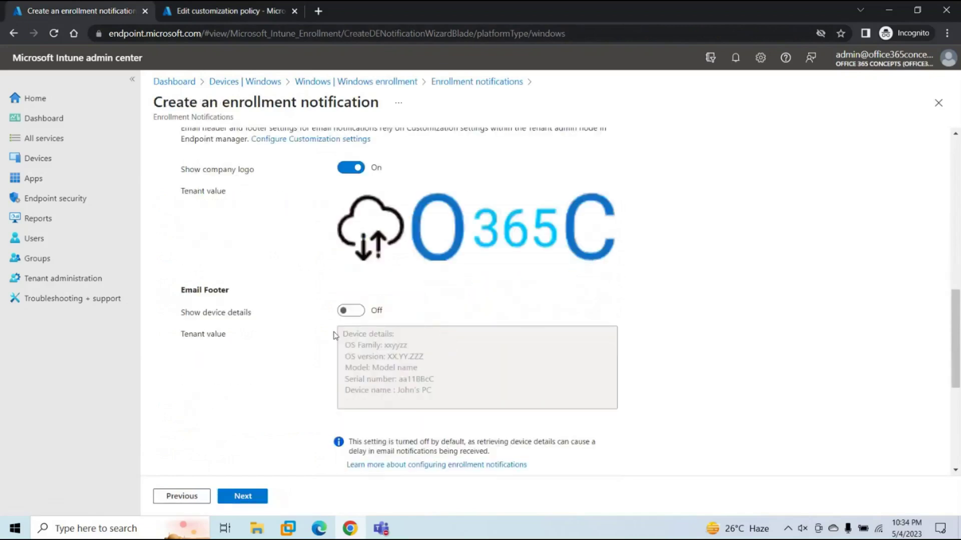
drag(438, 397, 347, 350)
click(346, 350)
click(357, 314)
Enable showing the company name and the contact information in the email footer
scroll(306, 318, down, 5)
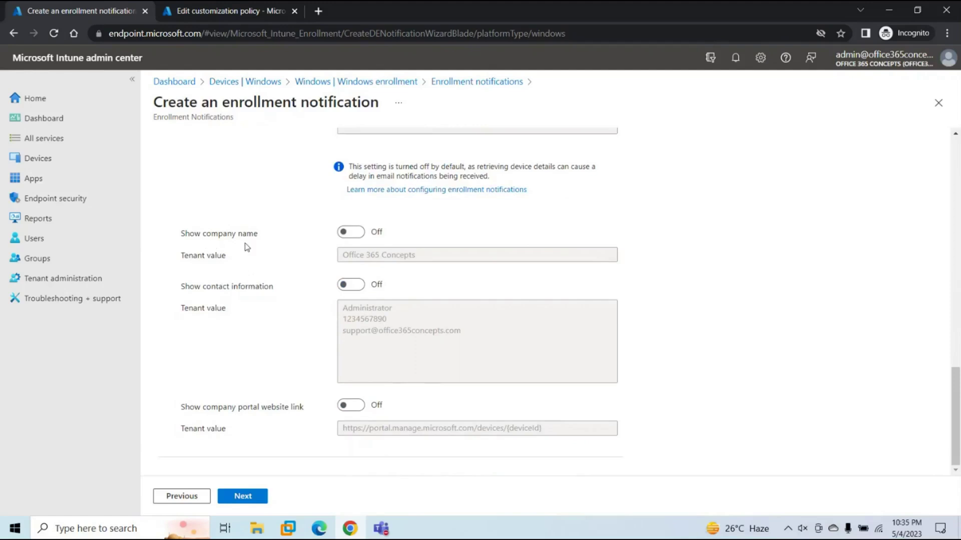
click(353, 233)
click(352, 291)
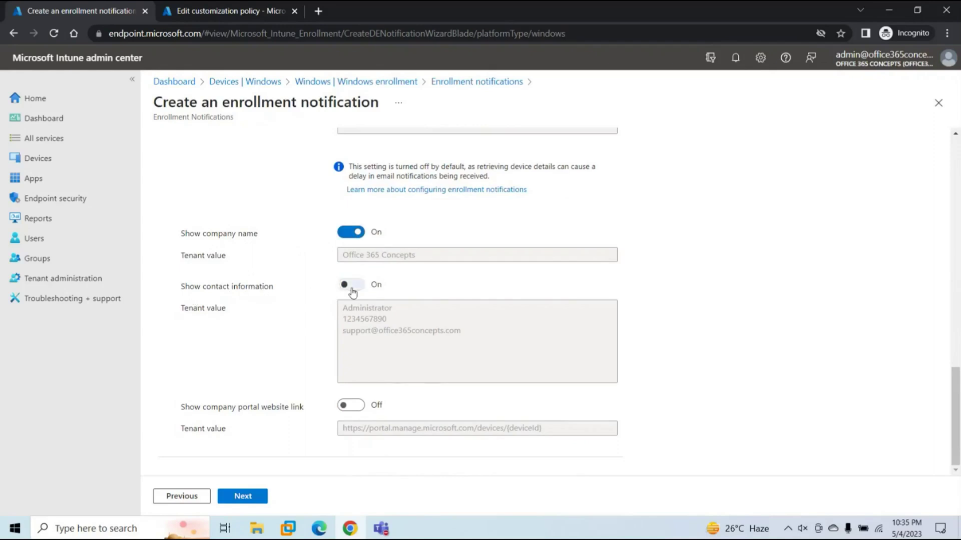
drag(461, 335, 313, 304)
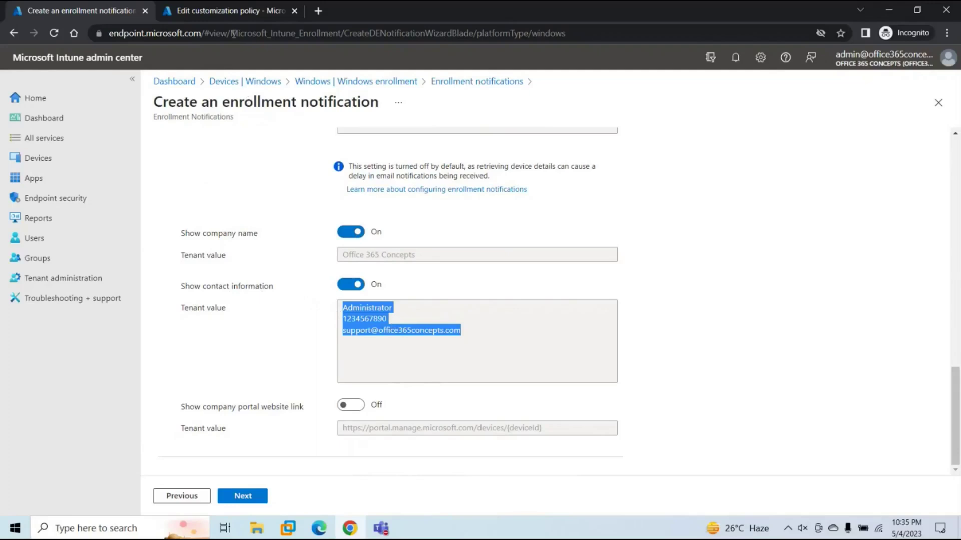
Compare the footer's company name and contact information with the organization name and support details in the tenant's customization policy
click(227, 11)
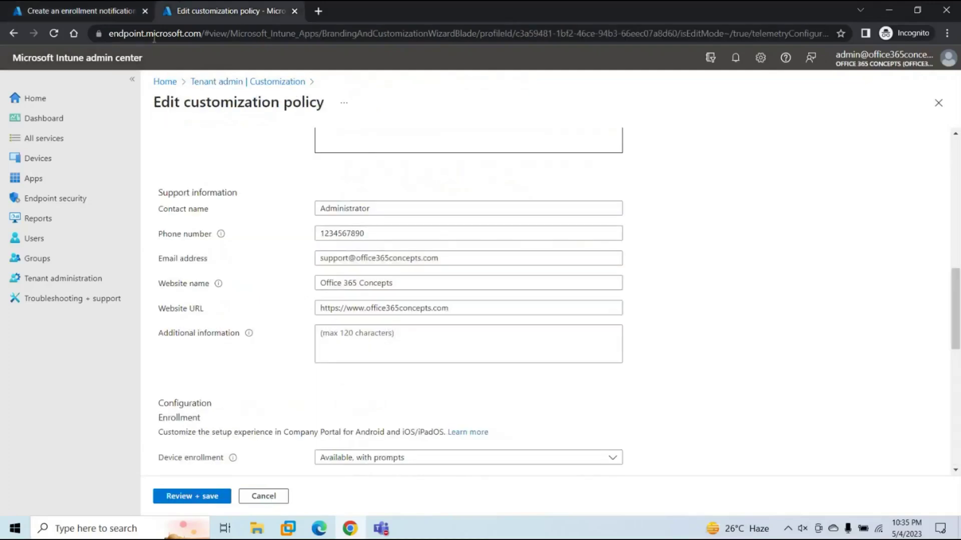
click(82, 10)
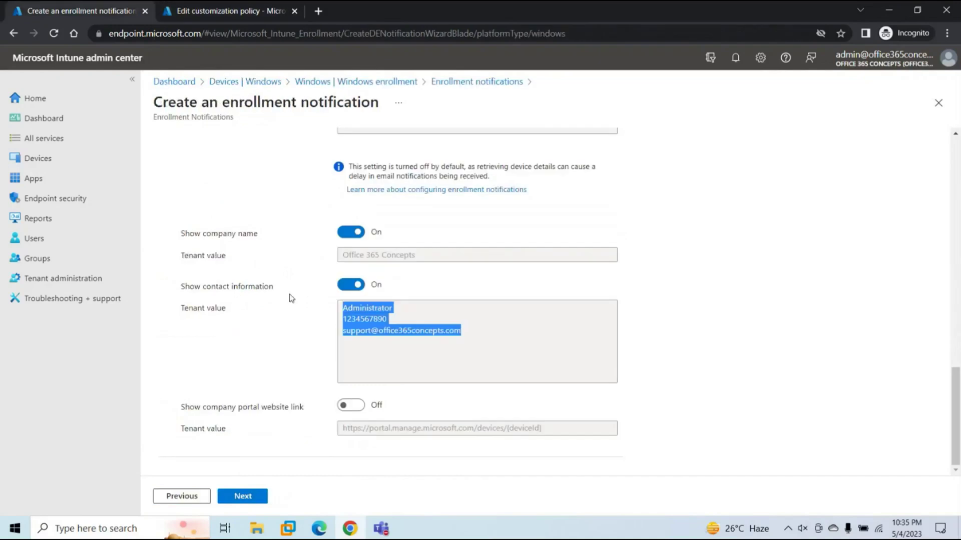
click(247, 15)
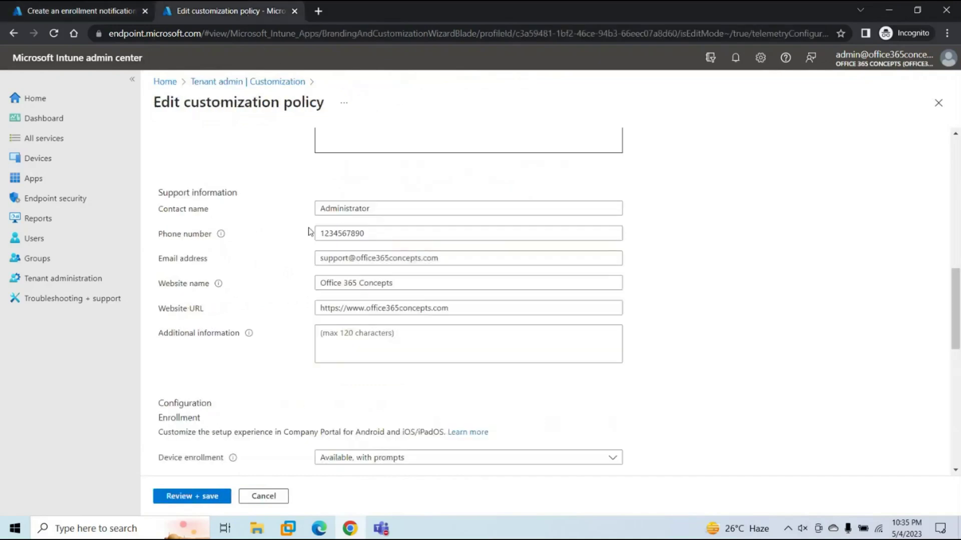
scroll(276, 243, up, 10)
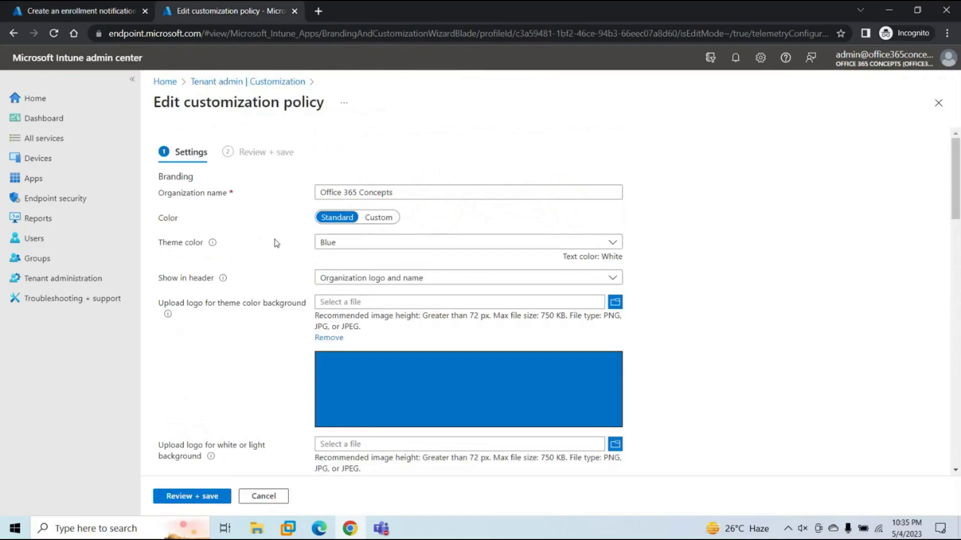
click(82, 10)
click(281, 296)
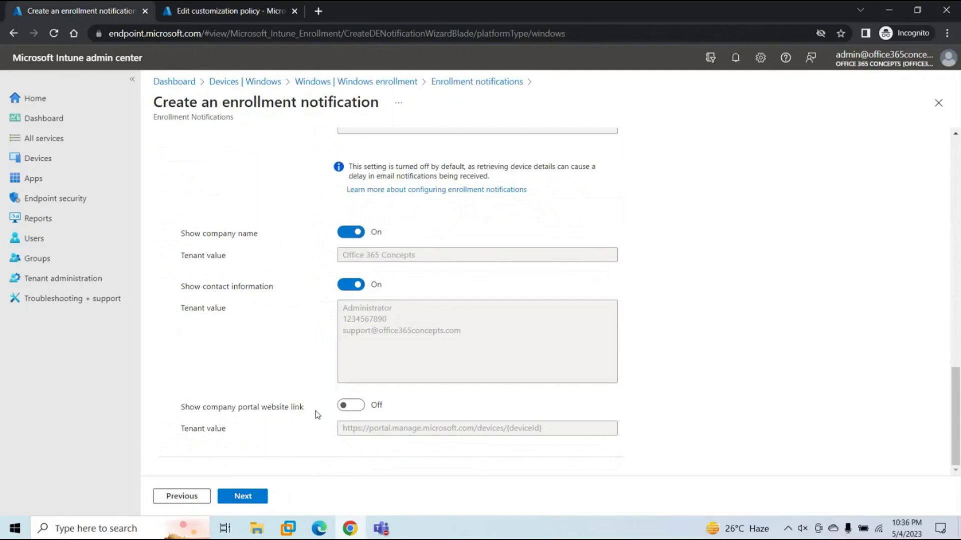
Enable the company portal website link in the email footer, keep the Default scope tag and proceed to the assignments
click(354, 409)
scroll(290, 377, up, 15)
scroll(291, 376, down, 15)
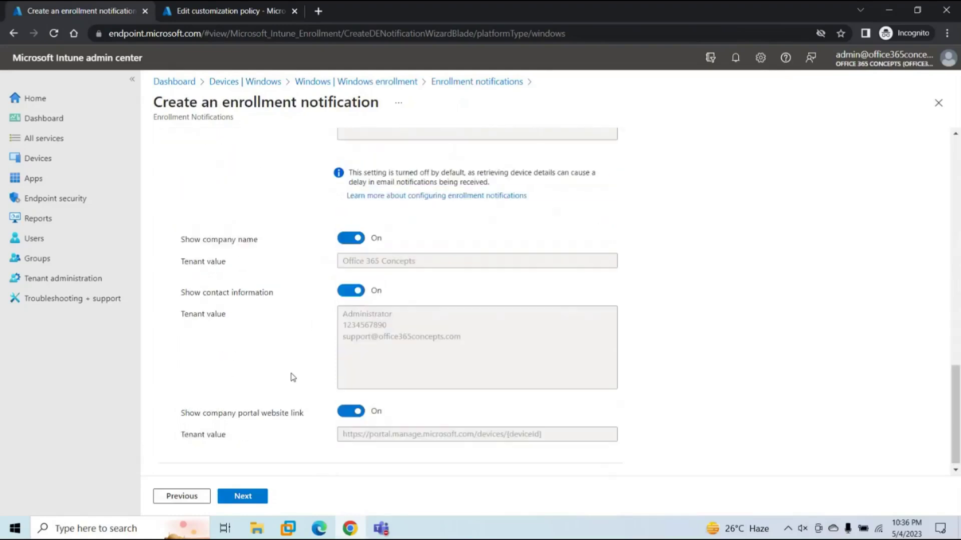
click(242, 496)
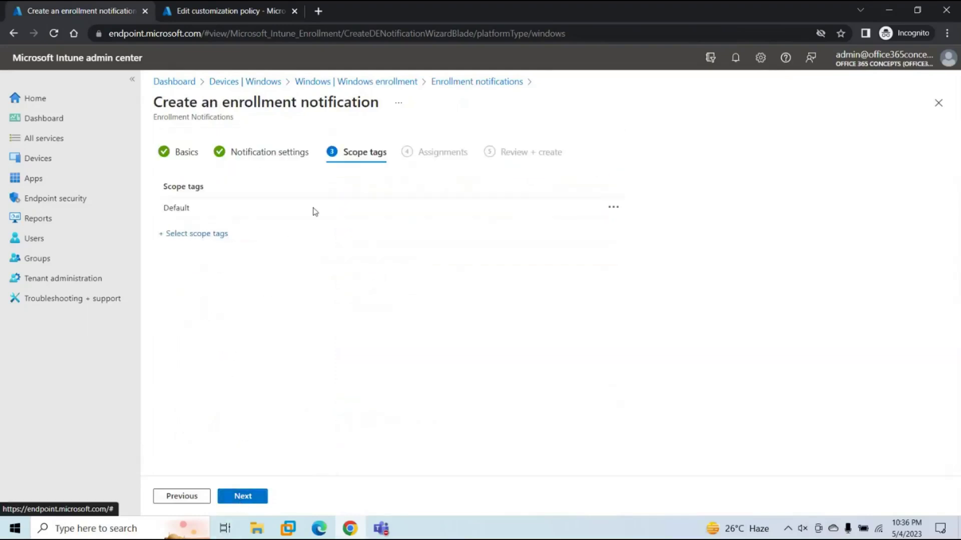
click(243, 497)
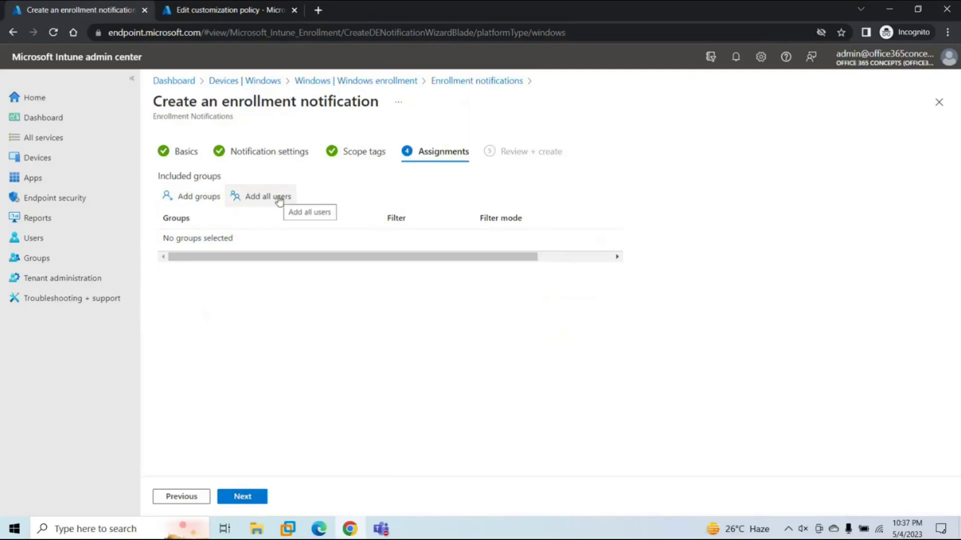
Start a new security group named "Enrollment Notifications" in a separate browser tab
middle_click(59, 258)
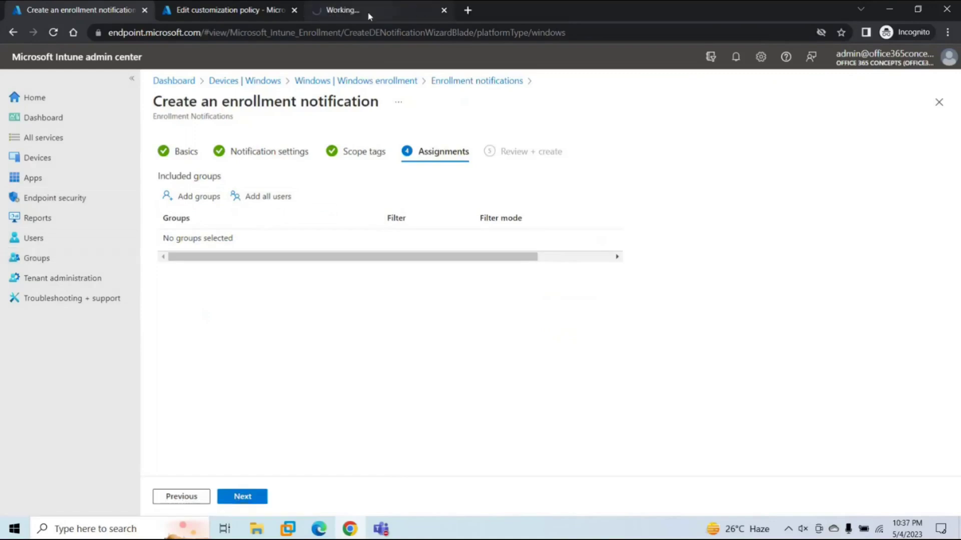
click(369, 16)
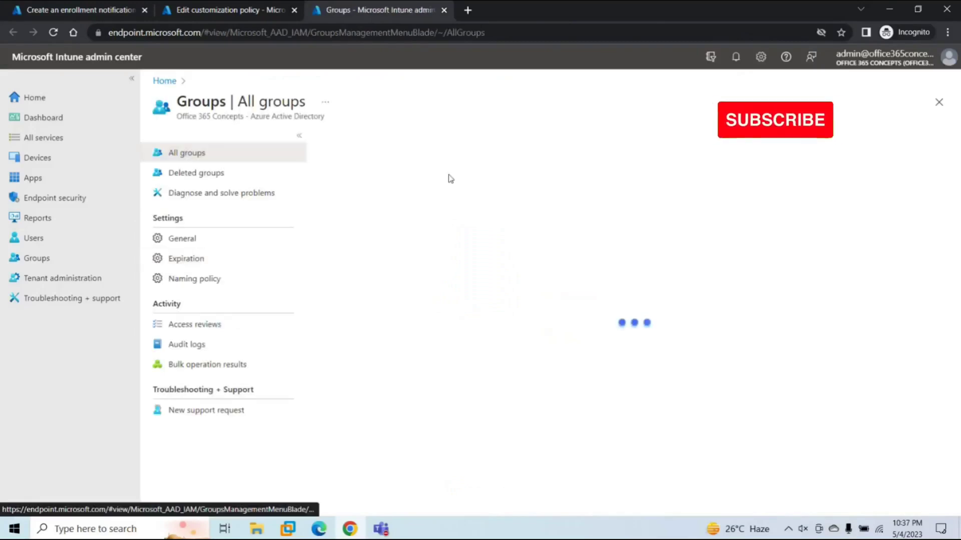
click(358, 139)
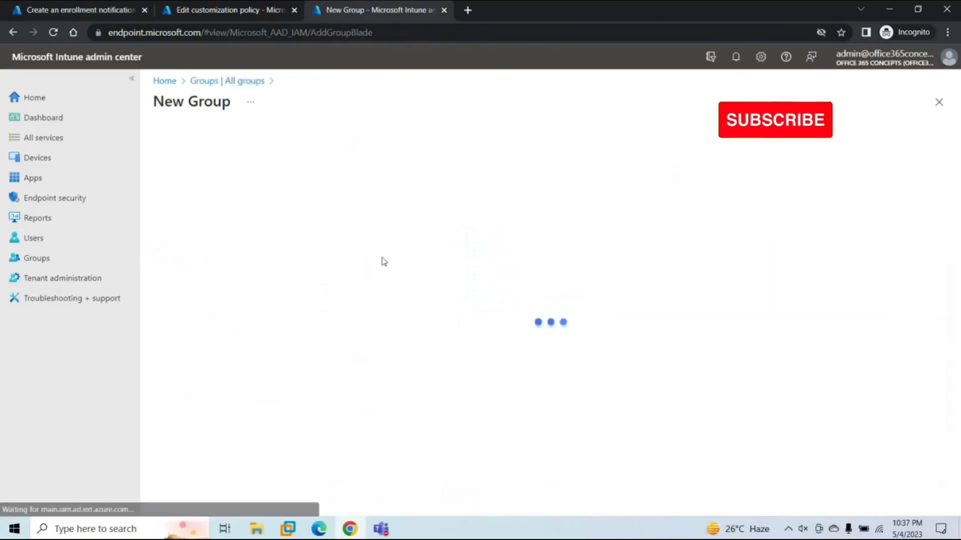
click(190, 221)
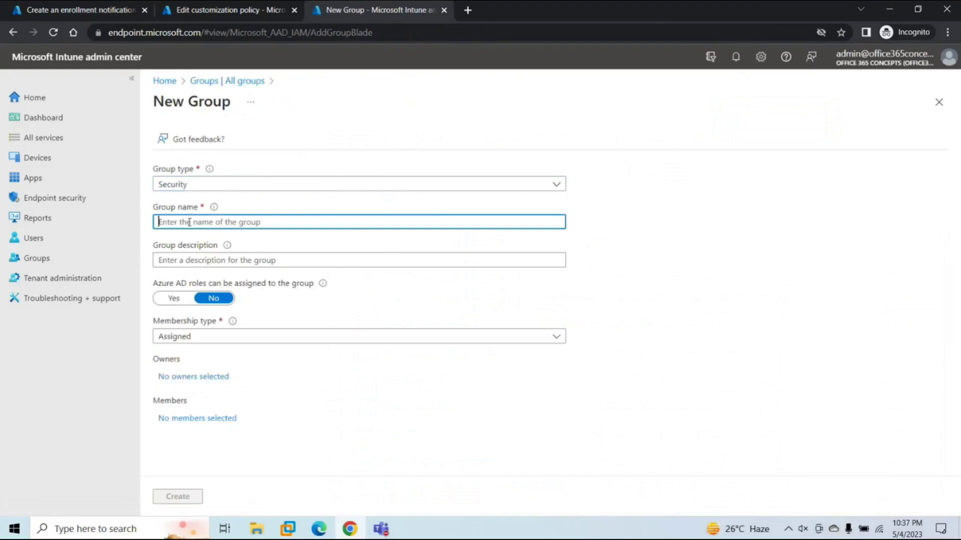
text(Enrollment)
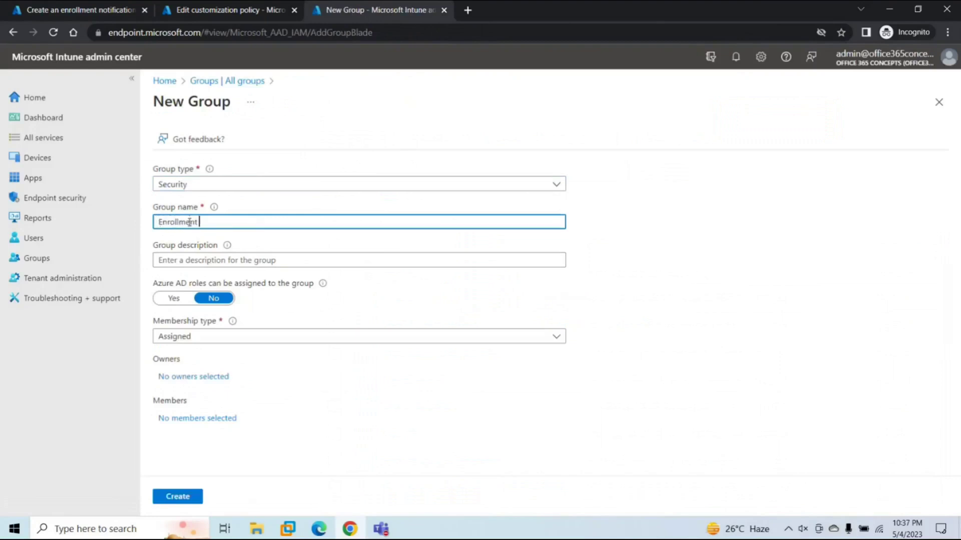
text( Notifications)
Add the first two accounts found for "test" as members and create the group
click(208, 418)
text(test)
click(676, 180)
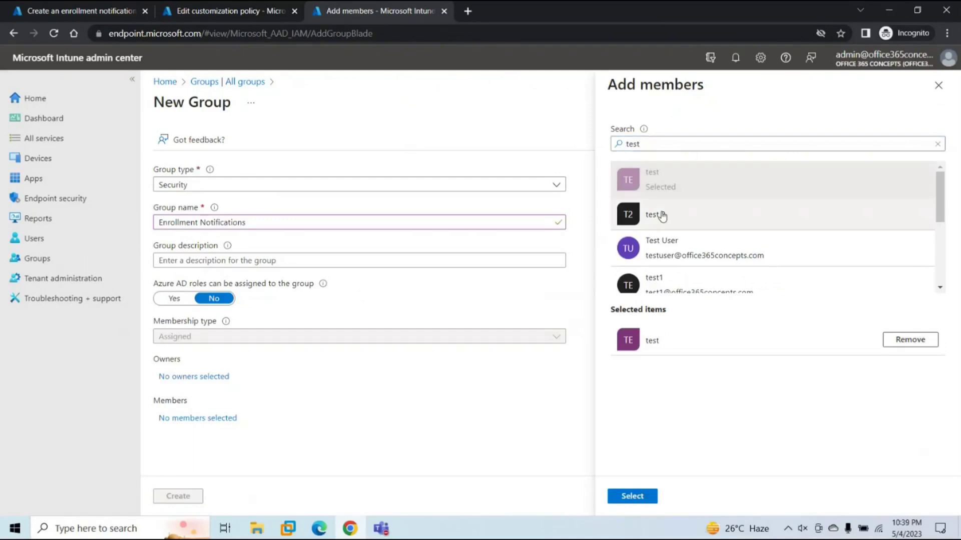
click(659, 216)
click(634, 496)
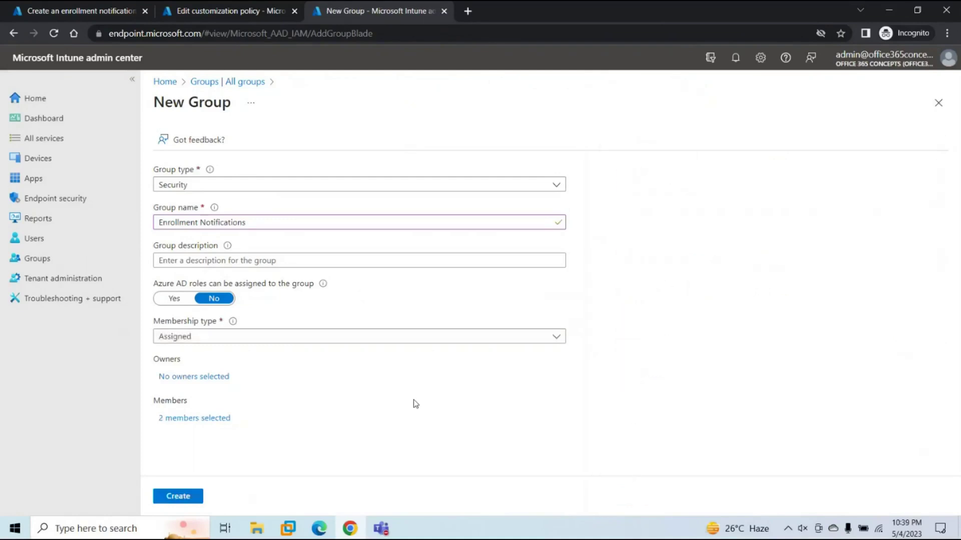
click(181, 497)
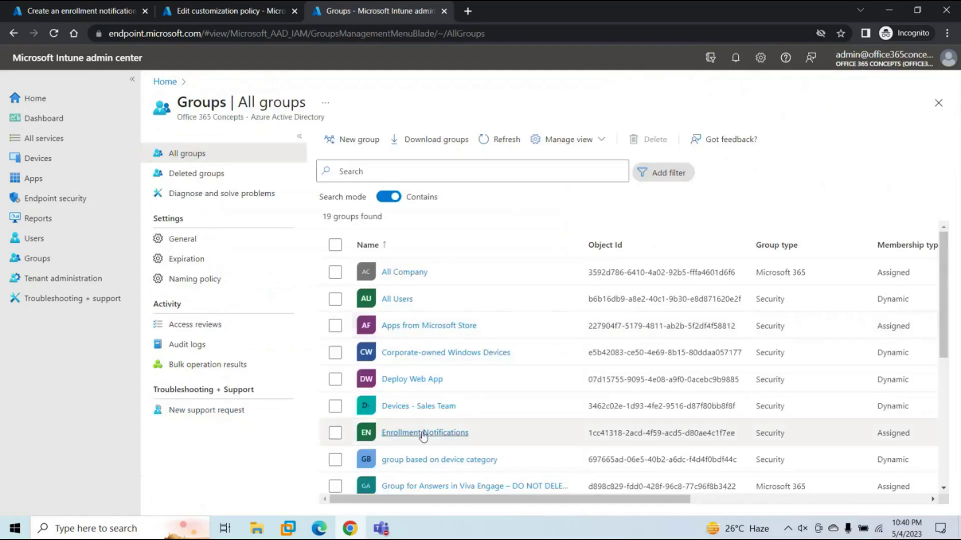
Assign the enrollment notification to the "Enrollment Notifications" group
click(97, 18)
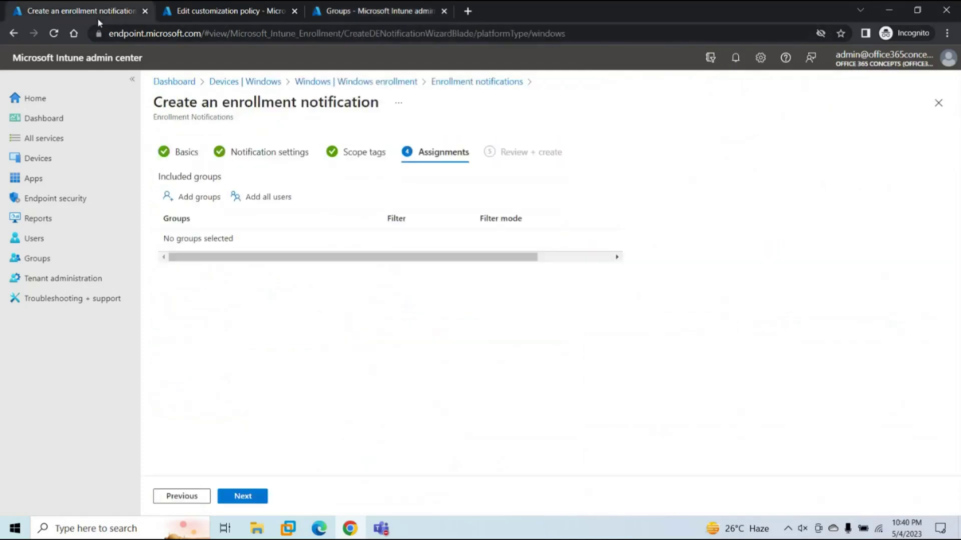
click(186, 200)
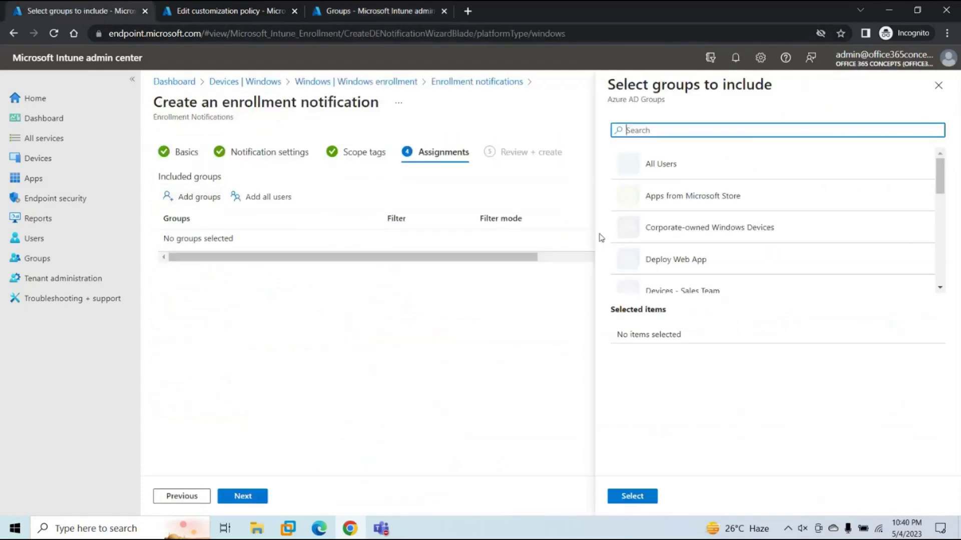
text(enrollment)
click(682, 170)
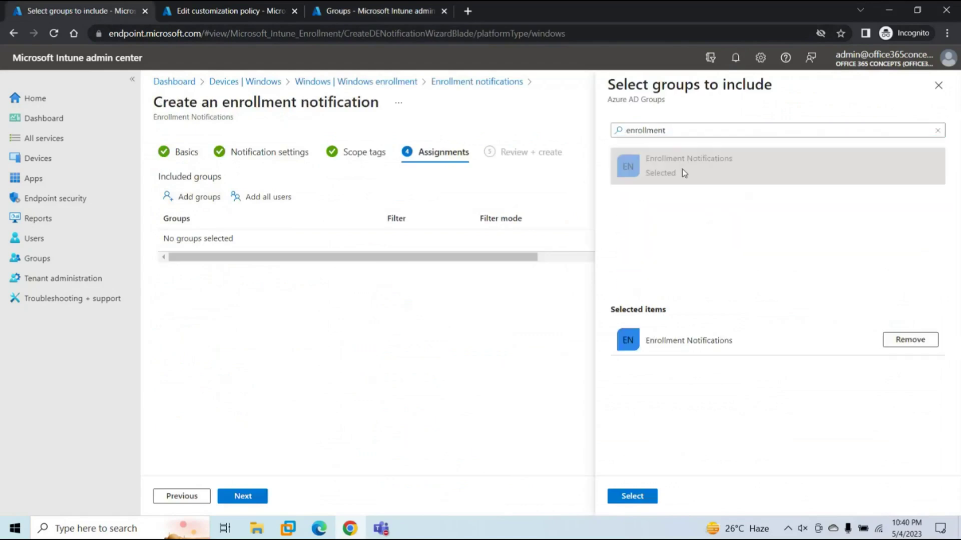
click(632, 497)
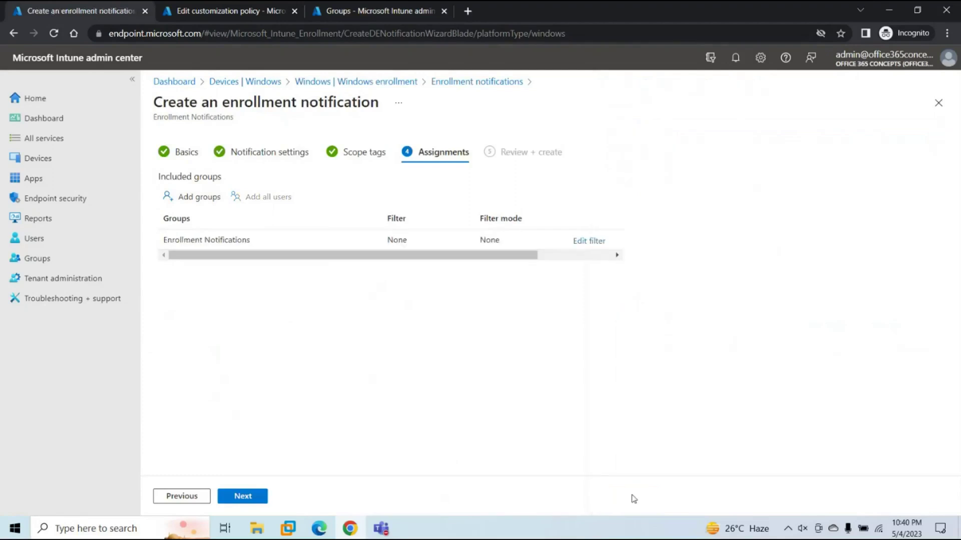
Review the summary of the notification's settings and assignments and create the enrollment notification
click(242, 496)
scroll(313, 400, down, 5)
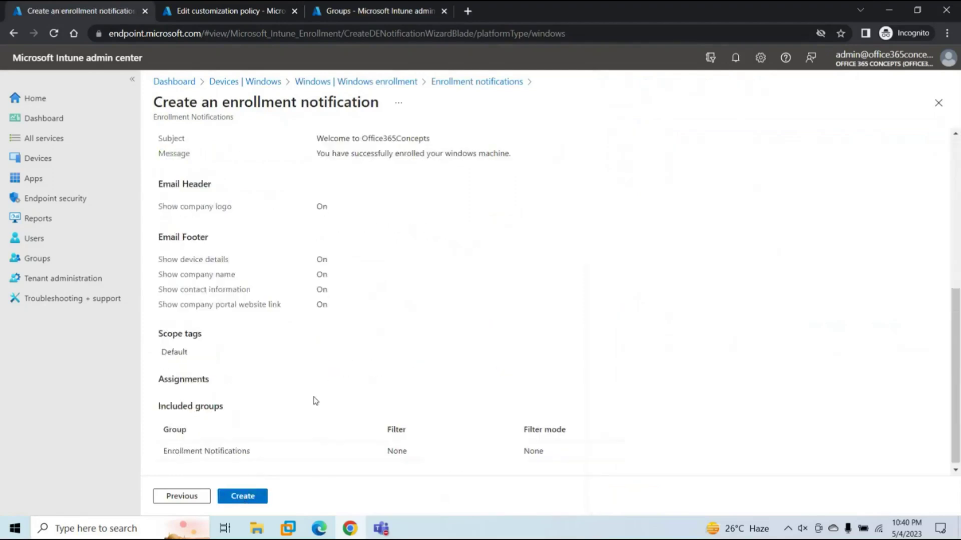
scroll(300, 411, up, 2)
click(241, 496)
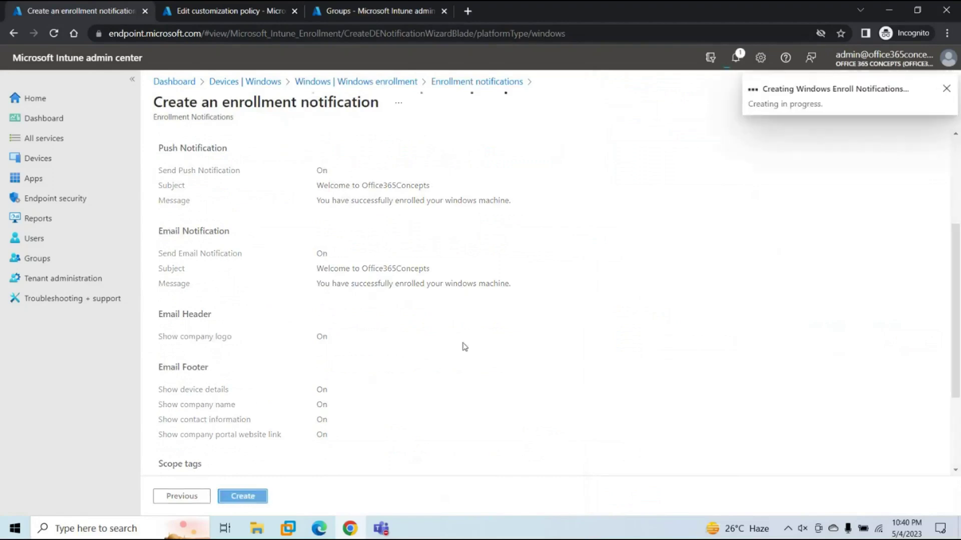